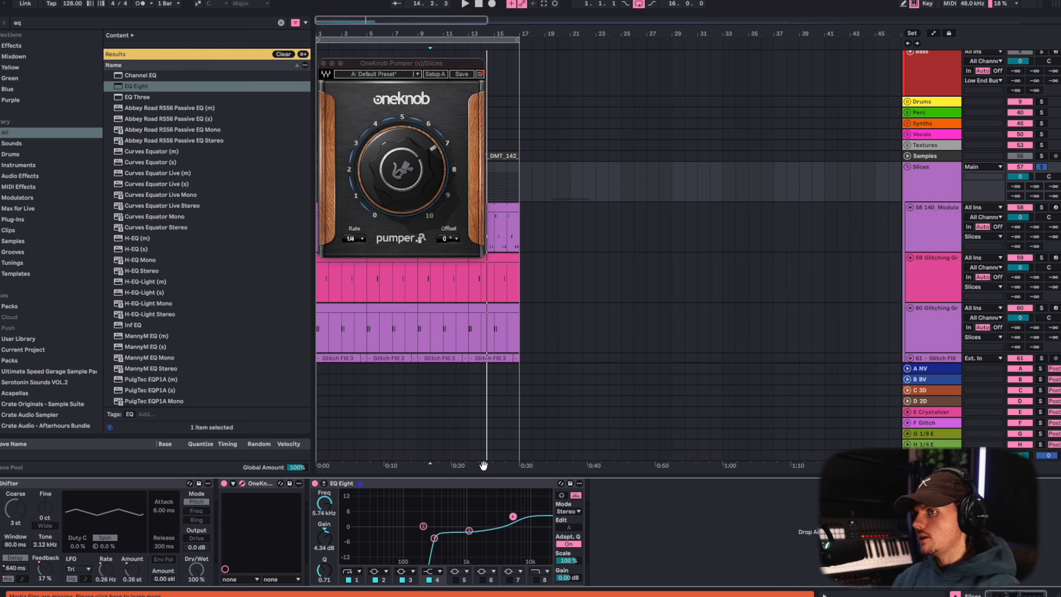
Load EQ Eight on the soloed Percs group and use its first band as a low cut at about 177 Hz
{"action": "scroll", "coordinate": [534, 238], "scroll_direction": "down", "scroll_amount": 10}
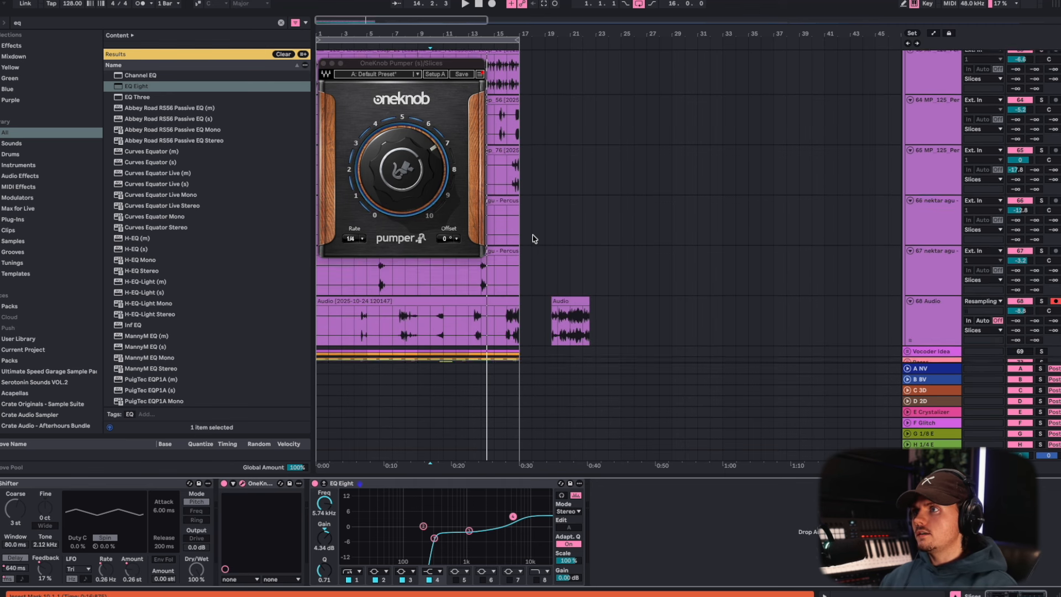
{"action": "left_click", "coordinate": [1041, 235]}
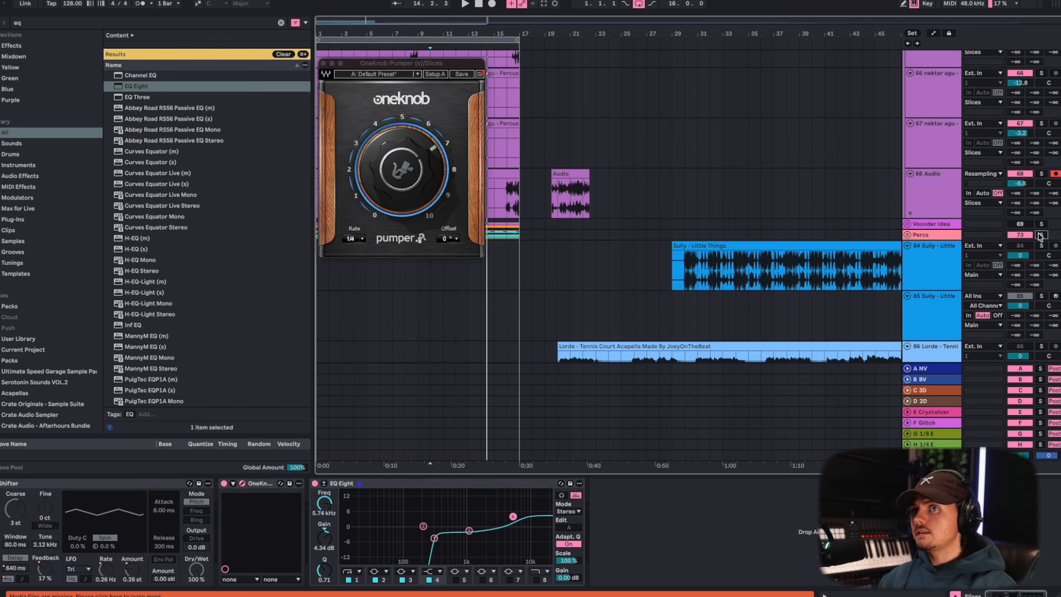
{"action": "key", "text": "space"}
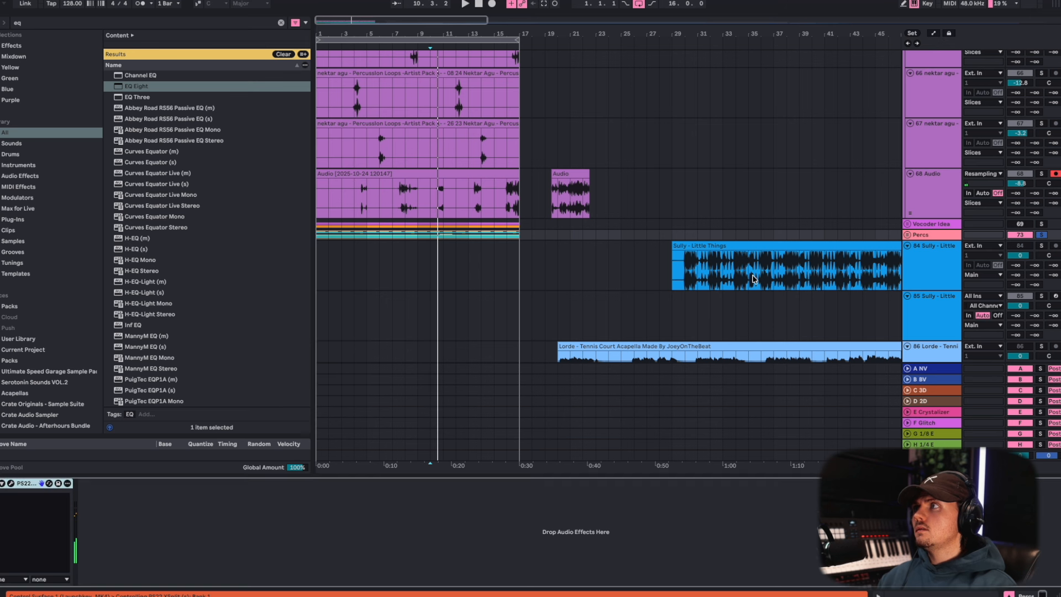
{"action": "left_click", "coordinate": [128, 86]}
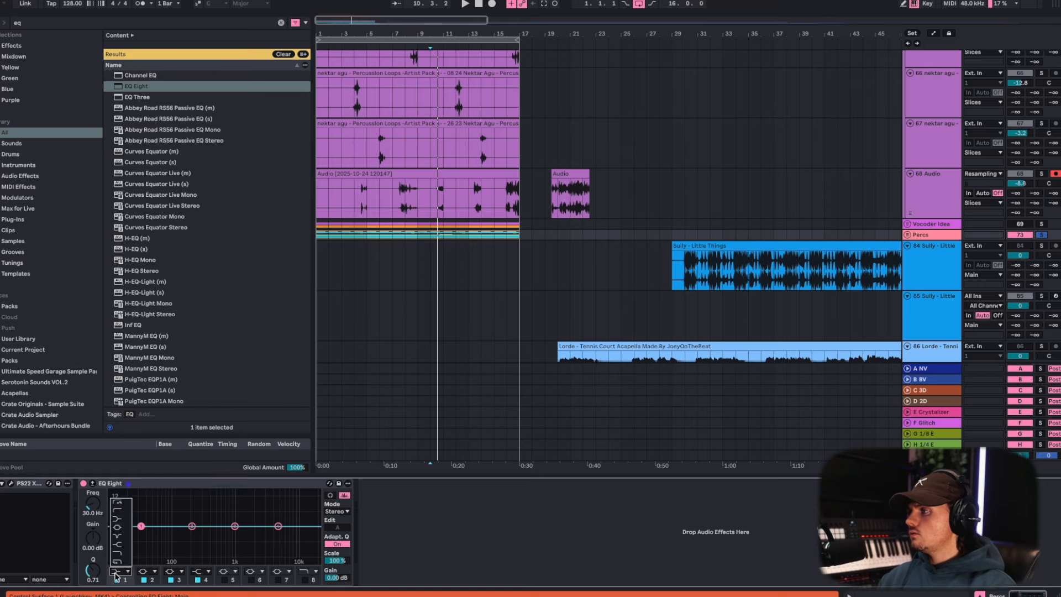
{"action": "left_click", "coordinate": [117, 509]}
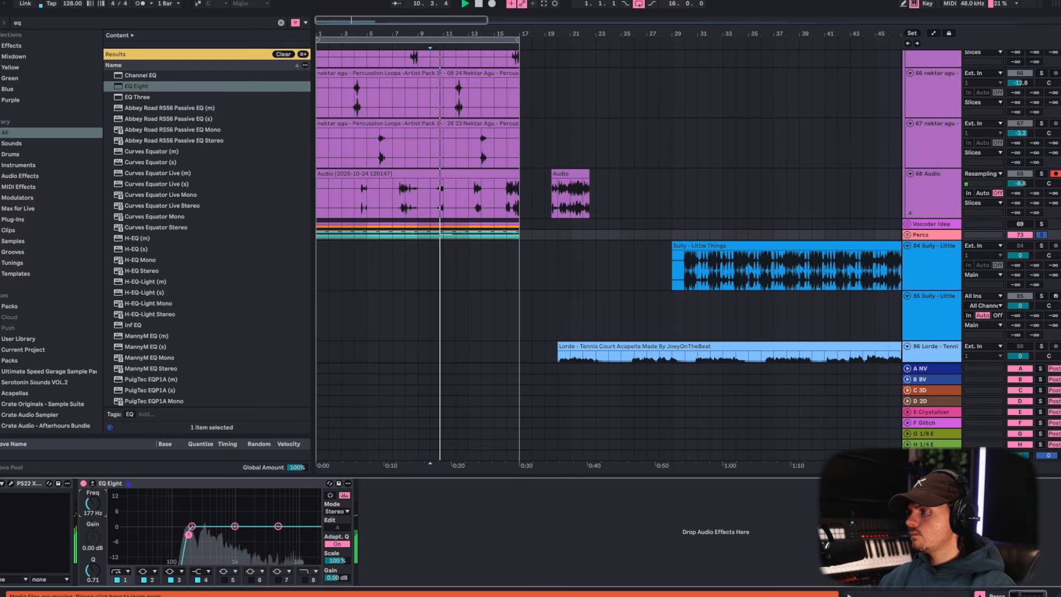
{"action": "left_click", "coordinate": [199, 573]}
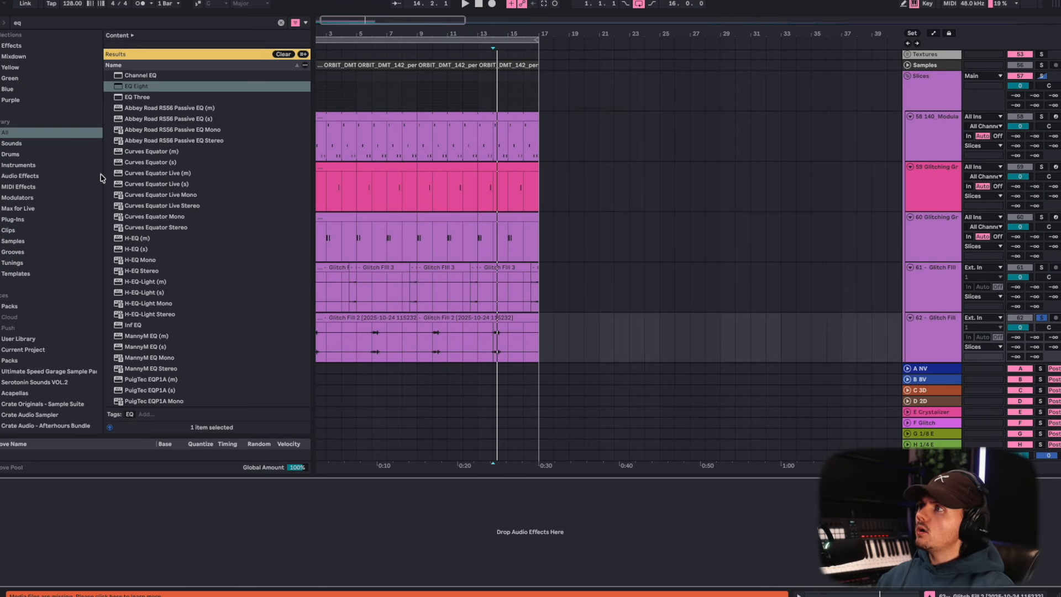
Load Echo on the Glitch Fill 2 track and set its delay modulation to 77%
{"action": "left_click", "coordinate": [58, 25]}
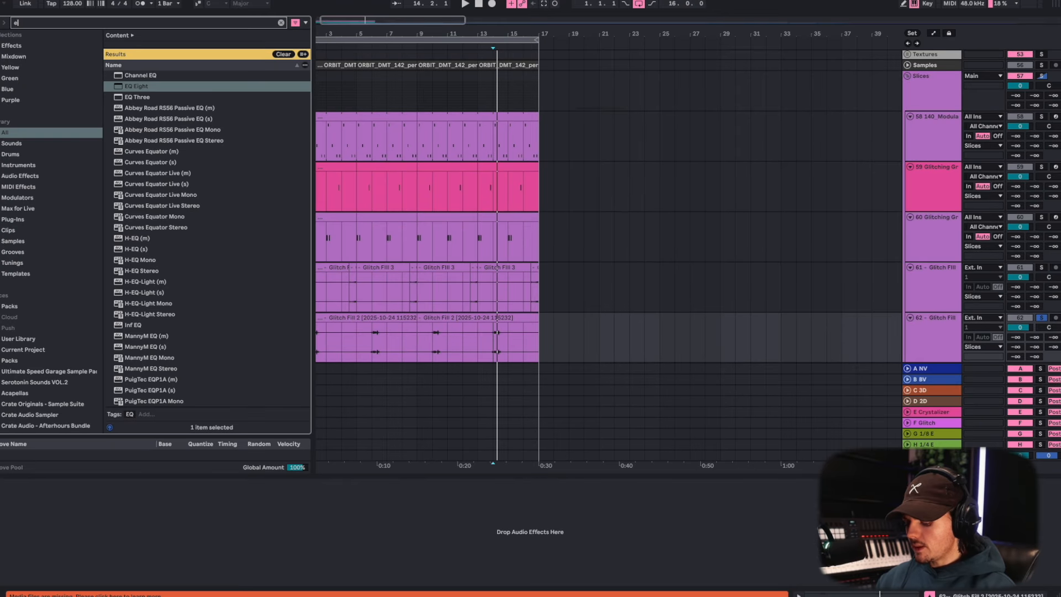
{"action": "type", "text": "cho"}
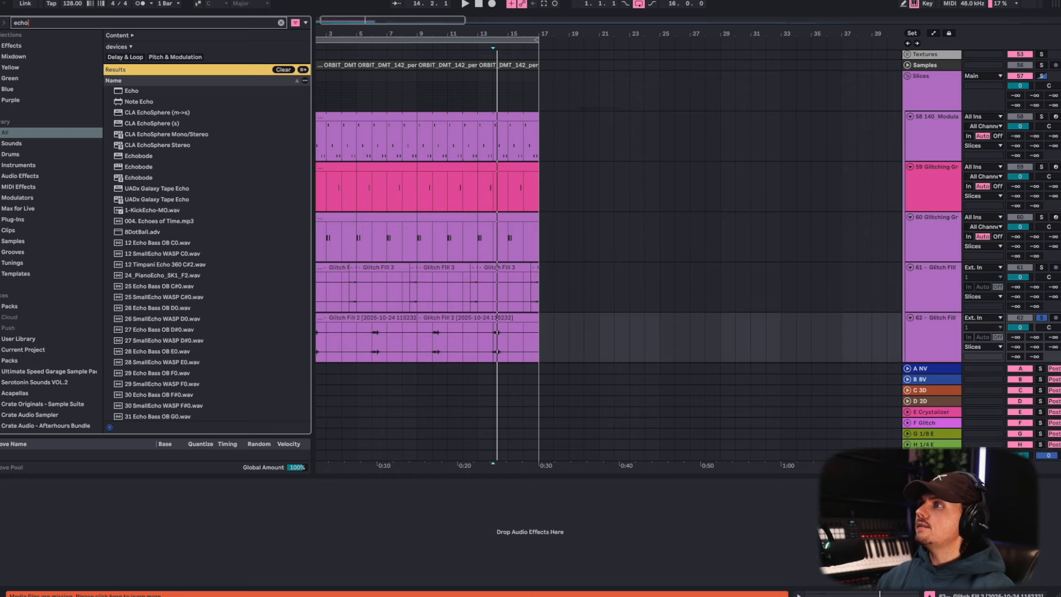
{"action": "left_click_drag", "start_coordinate": [129, 94], "coordinate": [513, 342]}
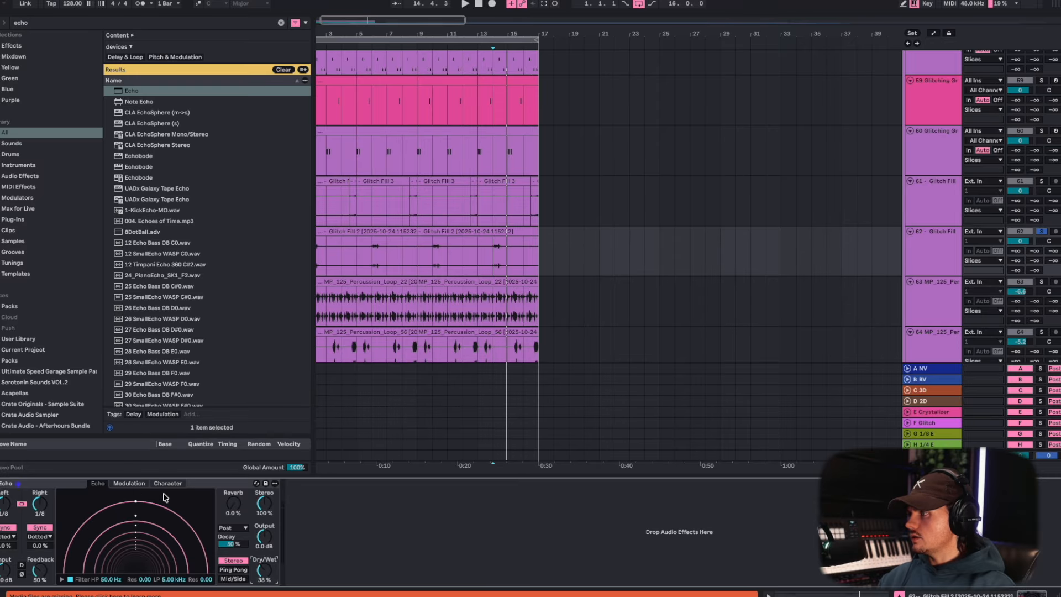
{"action": "left_click", "coordinate": [130, 484]}
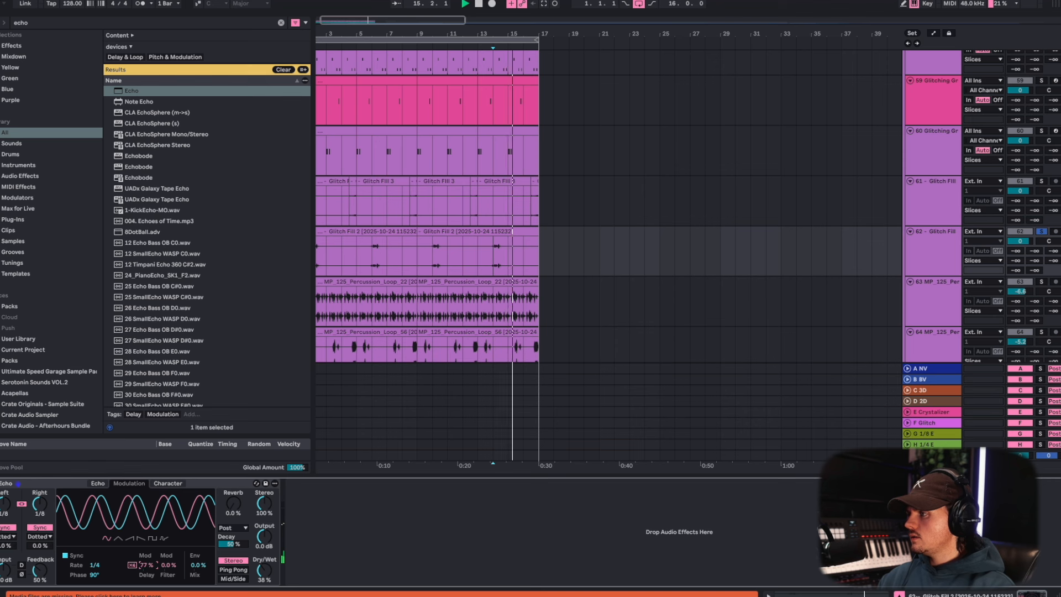
Load Roar on the Glitch Fill 3 track, using Multi Band routing and a Noise shaper with a 61% amount
{"action": "key", "text": "Up"}
{"action": "key", "text": "ctrl+f"}
{"action": "type", "text": "roar"}
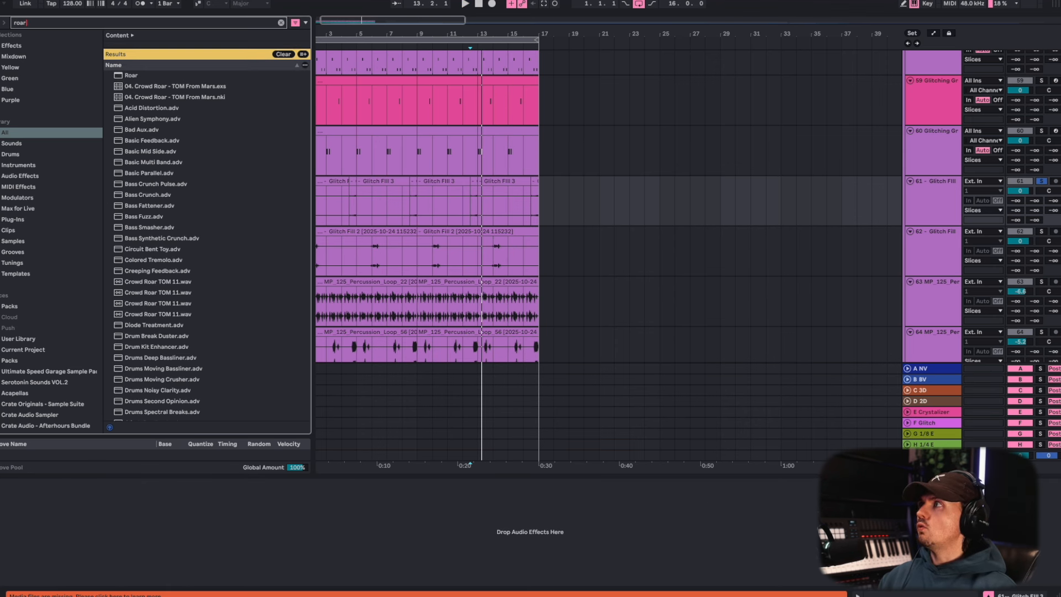
{"action": "key", "text": "Return"}
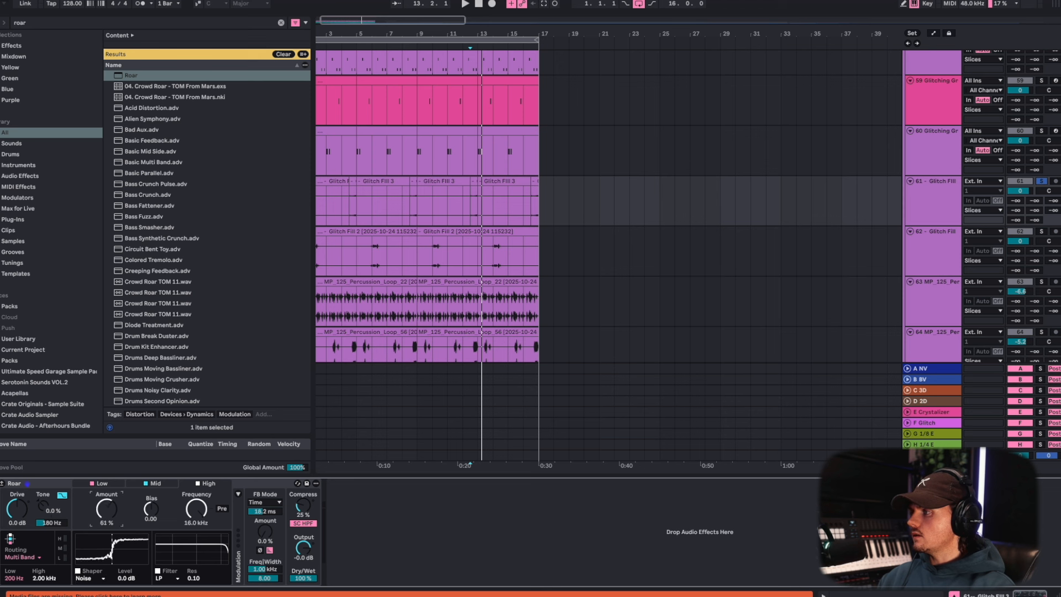
Set Roar's shaper Amount to 0% and automate it on the Glitch Fill 3 track to peak over each short end-of-phrase clip
{"action": "right_click", "coordinate": [103, 515]}
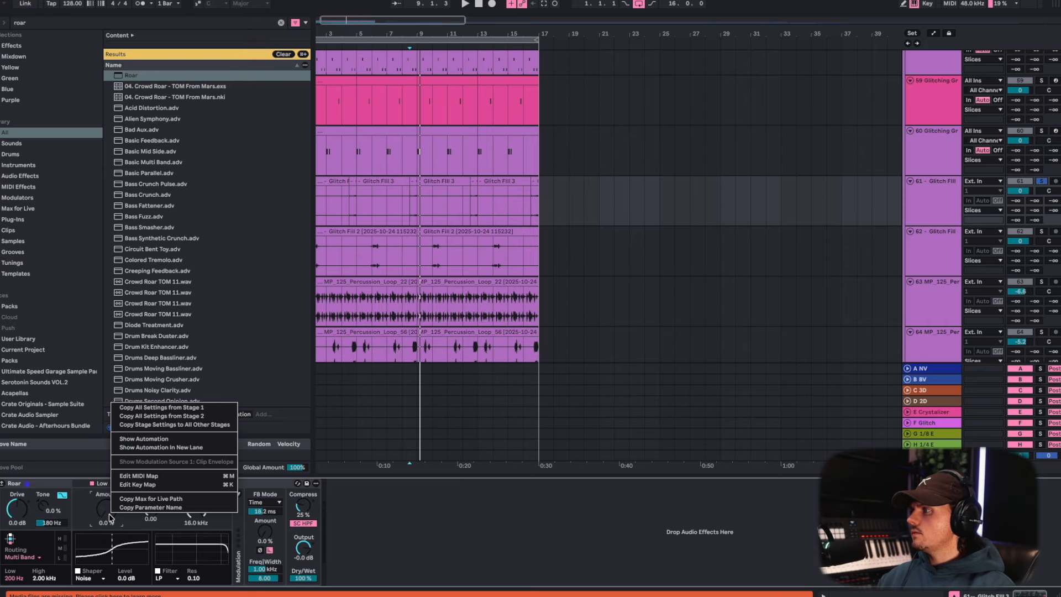
{"action": "left_click", "coordinate": [104, 514]}
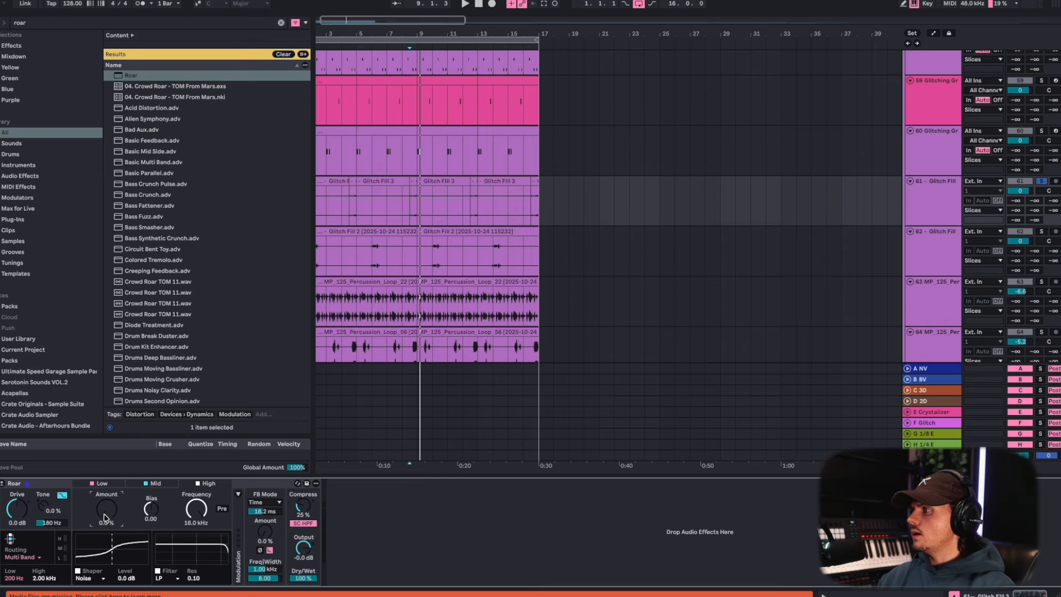
{"action": "scroll", "coordinate": [380, 211], "scroll_direction": "up", "scroll_amount": 5}
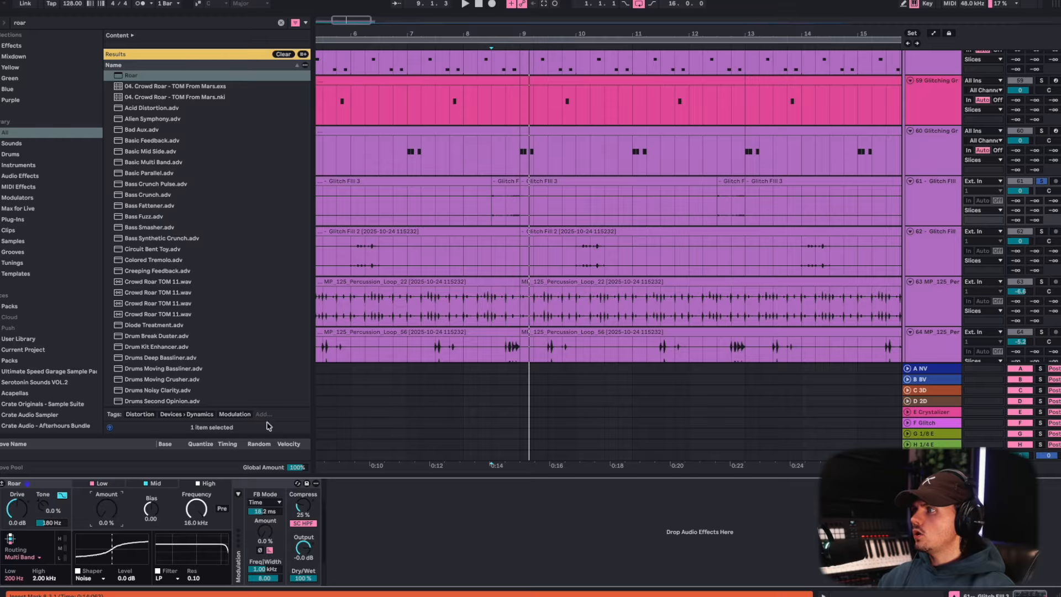
{"action": "right_click", "coordinate": [102, 513]}
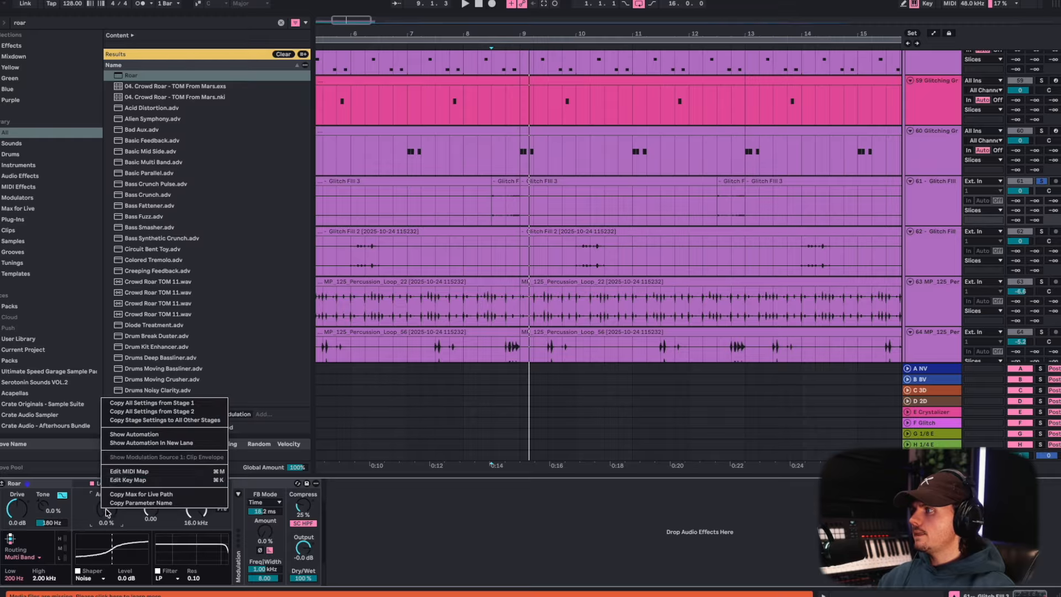
{"action": "left_click", "coordinate": [151, 434]}
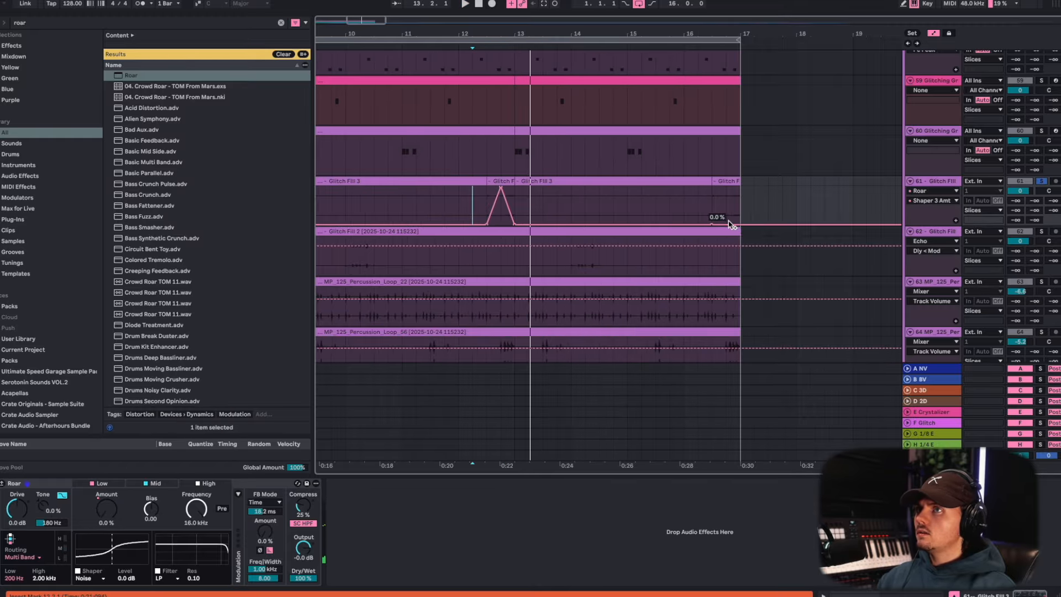
{"action": "left_click_drag", "start_coordinate": [736, 224], "coordinate": [734, 189]}
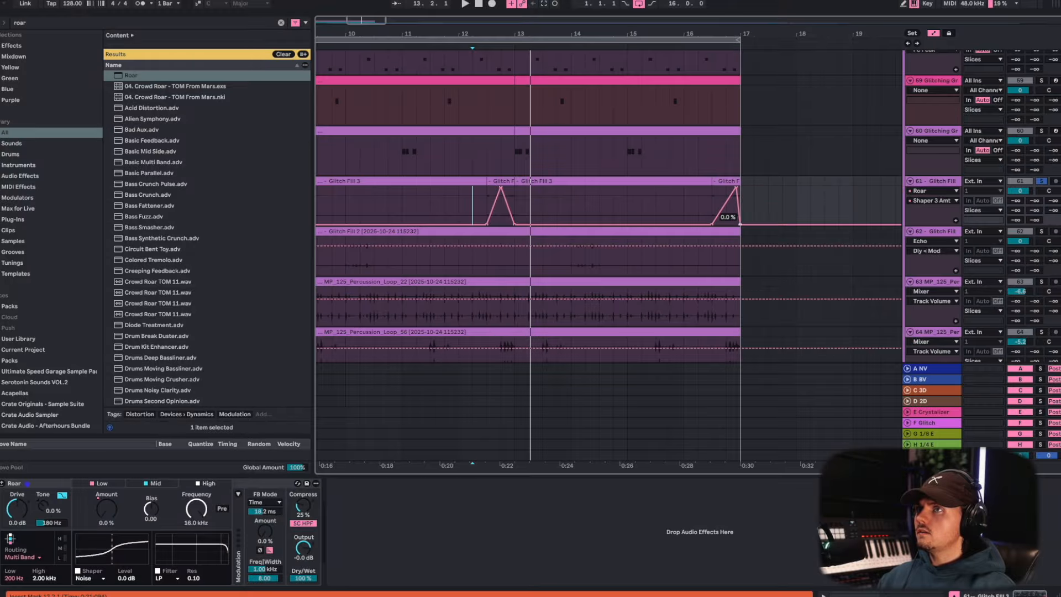
{"action": "scroll", "coordinate": [597, 195], "scroll_direction": "left", "scroll_amount": 10}
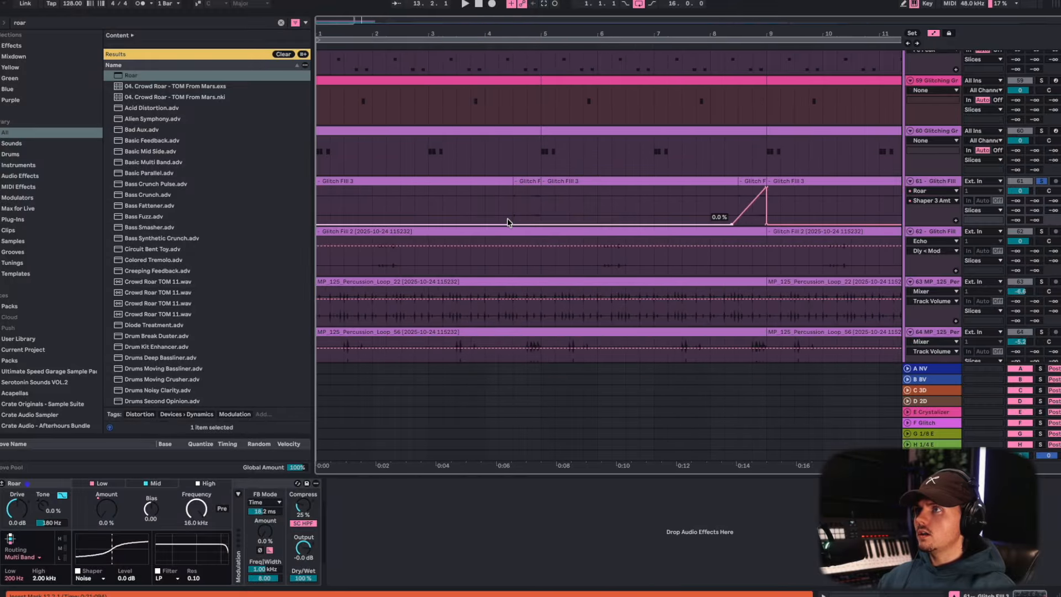
{"action": "mouse_move", "coordinate": [522, 226]}
{"action": "left_mouse_down"}
{"action": "mouse_move", "coordinate": [526, 211]}
{"action": "mouse_move", "coordinate": [540, 224]}
{"action": "left_mouse_up"}
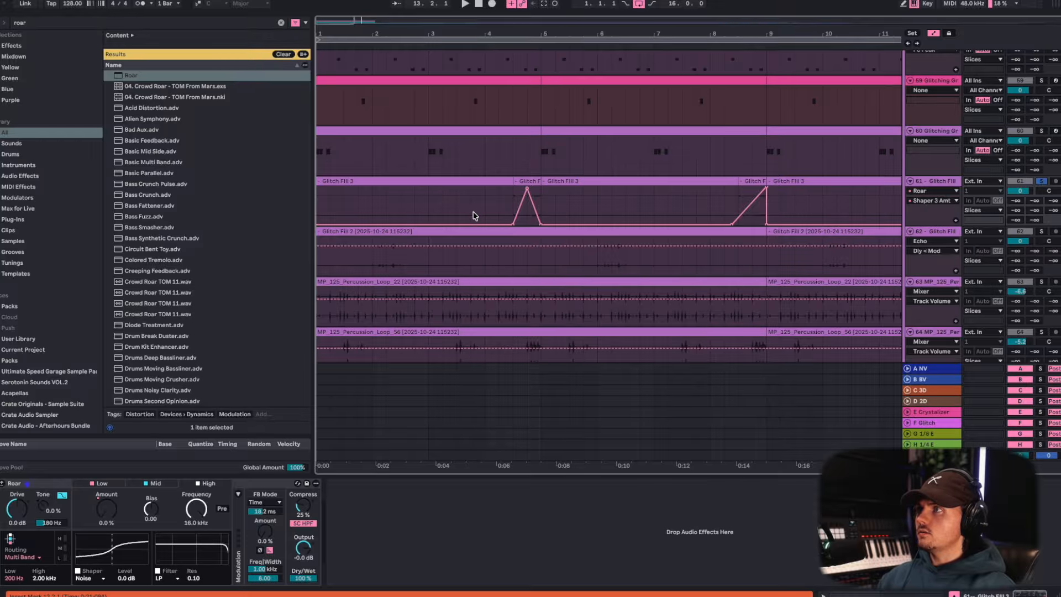
Bounce the automated Glitch Fill 3 clips across the arrangement to audio in place
{"action": "key", "text": "super+alt+b"}
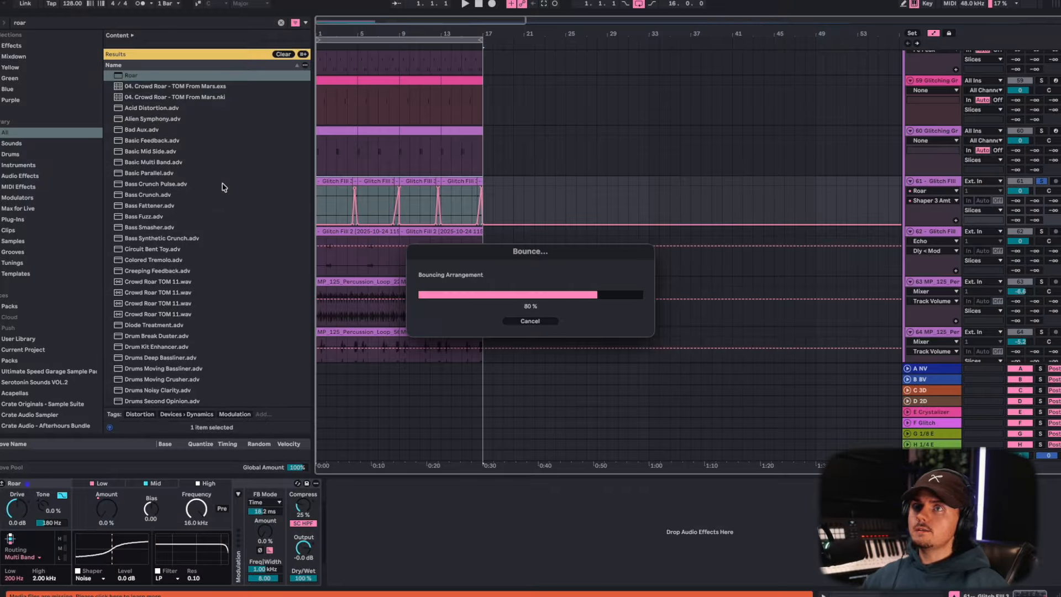
{"action": "key", "text": "Delete"}
{"action": "key", "text": "plus"}
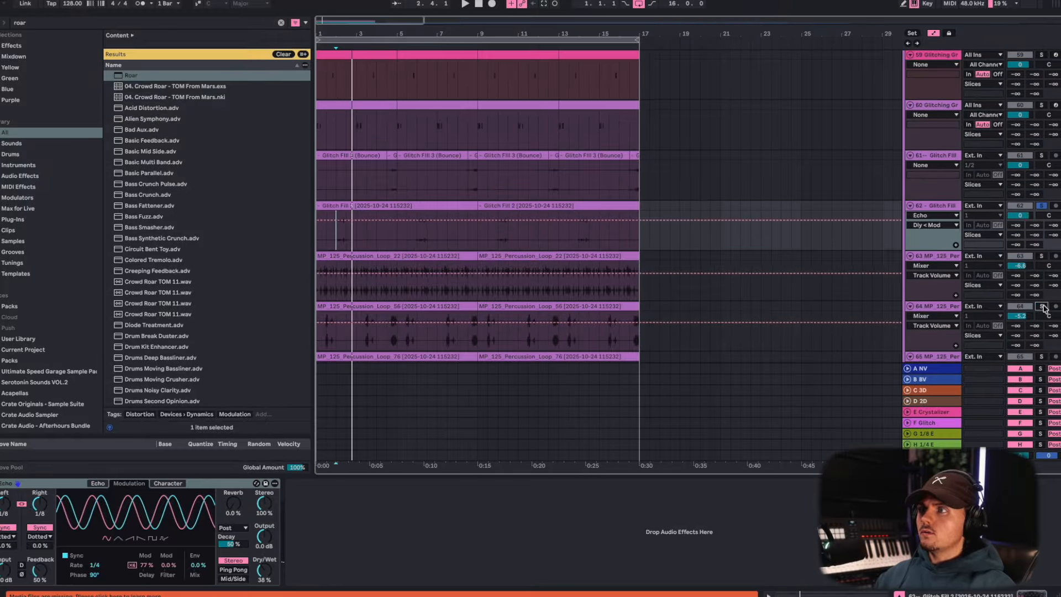
Load Erosion on the soloed MP_125_Percussion_Loop_56 track and set its Sine mode amount to about 20 with a width of 0.30
{"action": "key", "text": "plus"}
{"action": "left_click", "coordinate": [365, 339]}
{"action": "key", "text": "space"}
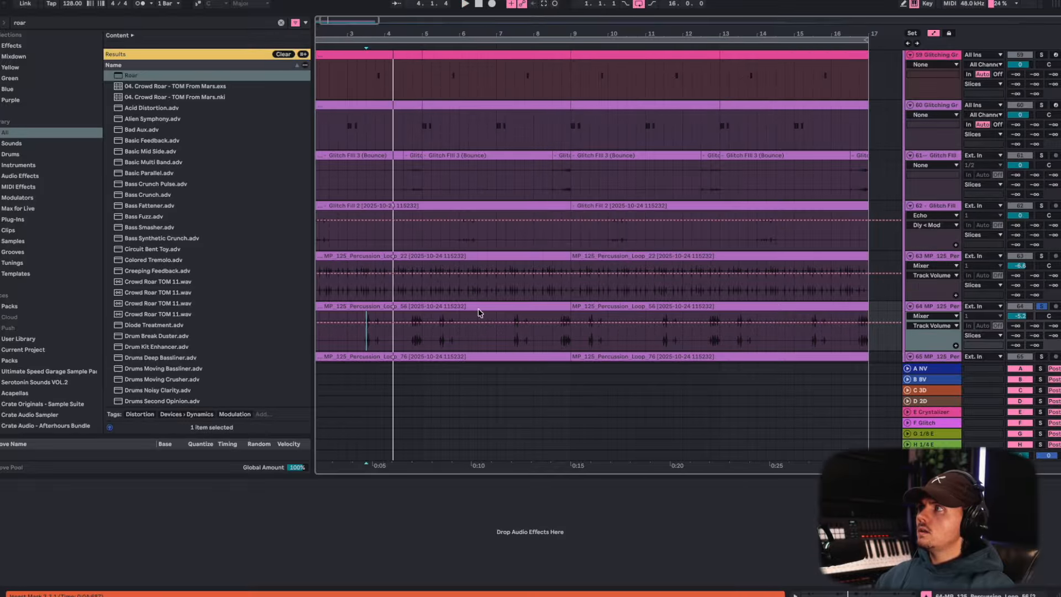
{"action": "key", "text": "ctrl+f"}
{"action": "type", "text": "er"}
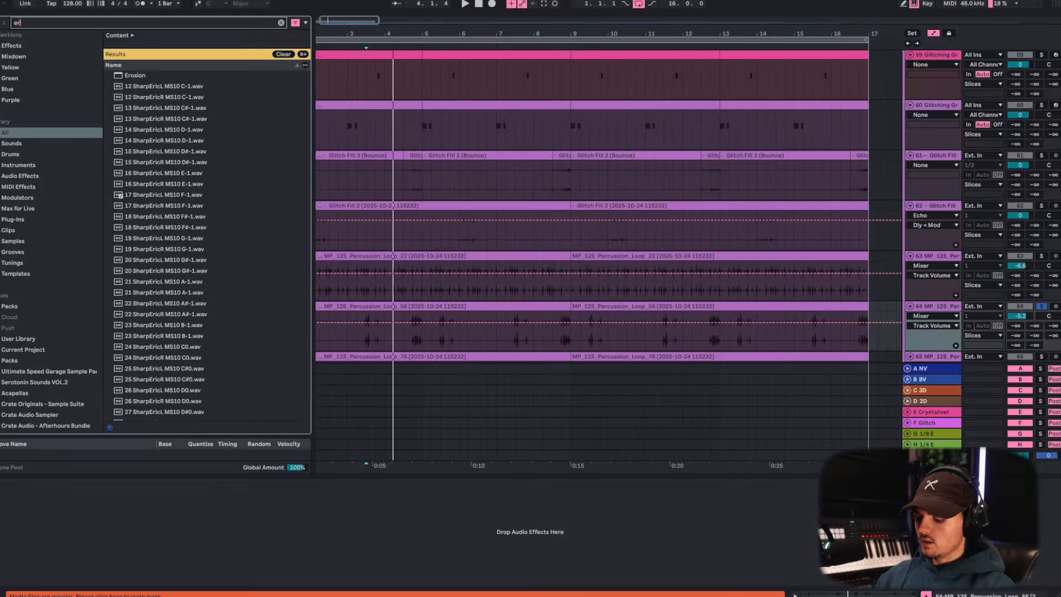
{"action": "key", "text": "Down"}
{"action": "key", "text": "Return"}
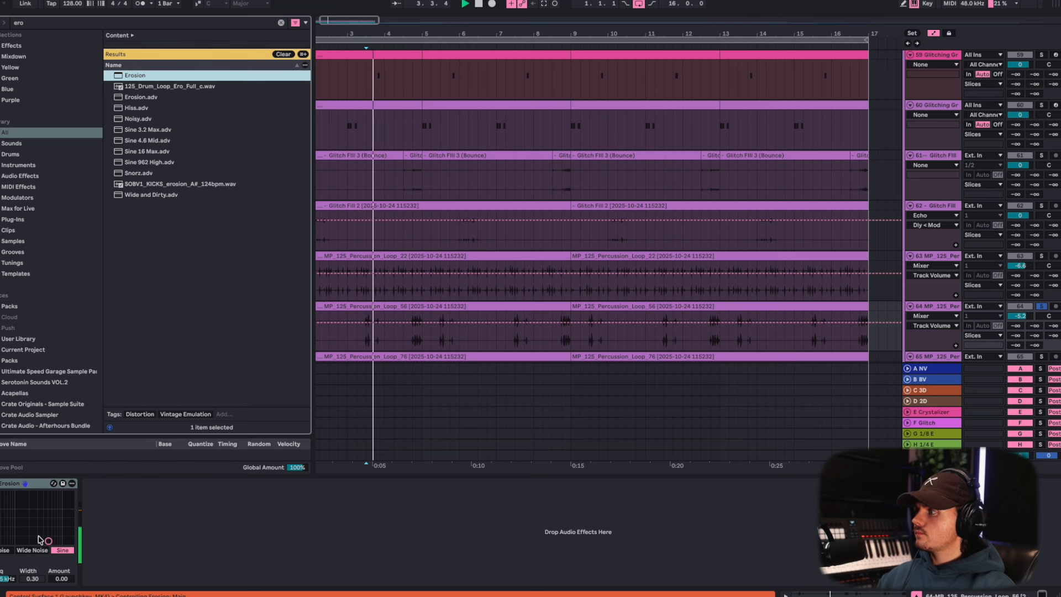
{"action": "left_click_drag", "start_coordinate": [54, 532], "coordinate": [59, 527]}
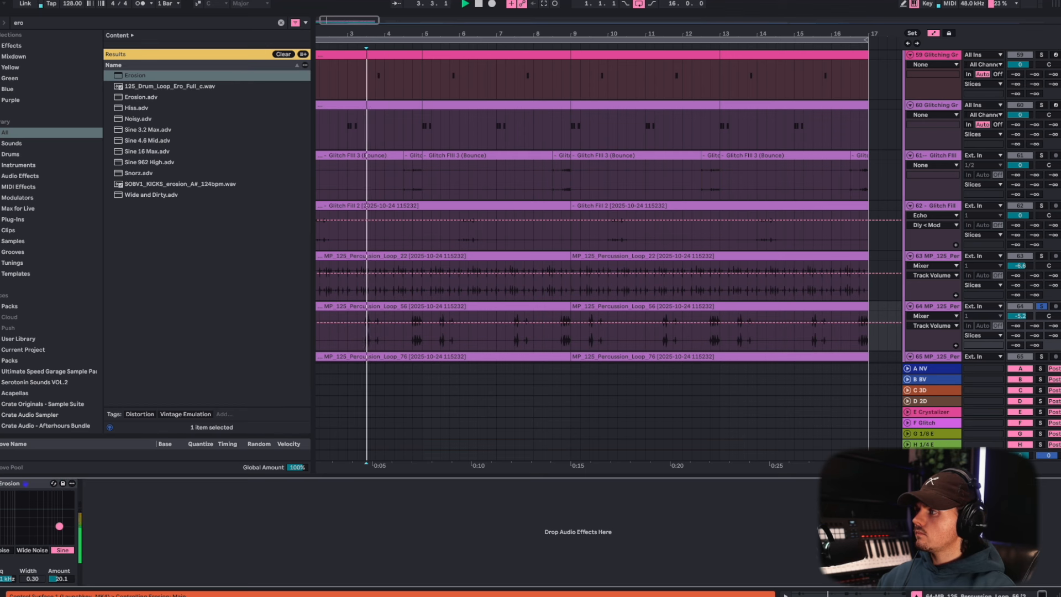
Add Hybrid Reverb after Erosion on the Percussion_Loop_56 track with Dry/Wet at 20%, and play it back
{"action": "key", "text": "super+f"}
{"action": "type", "text": "hybrid"}
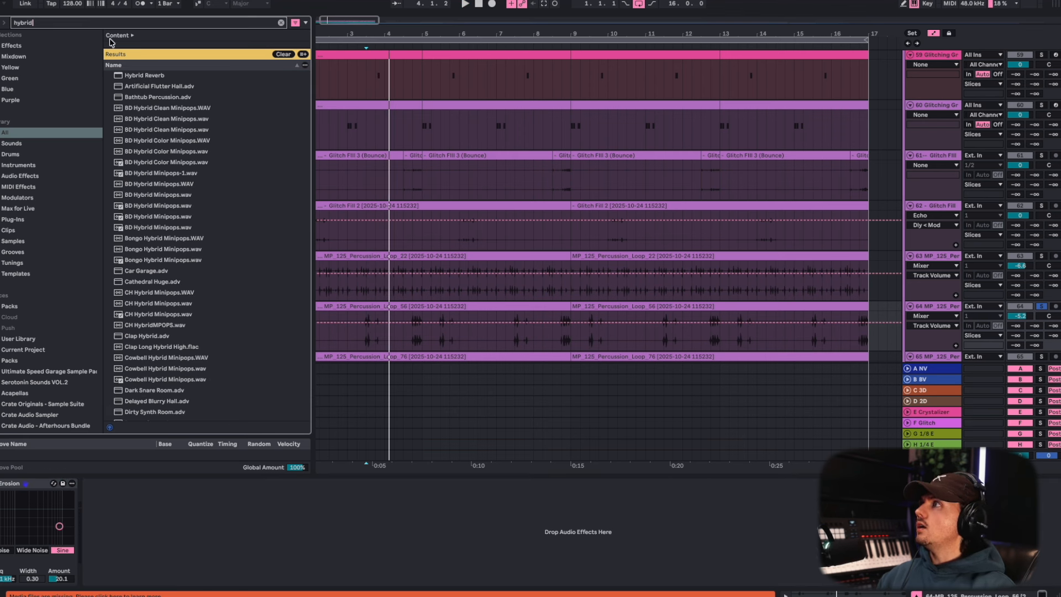
{"action": "left_click", "coordinate": [152, 77]}
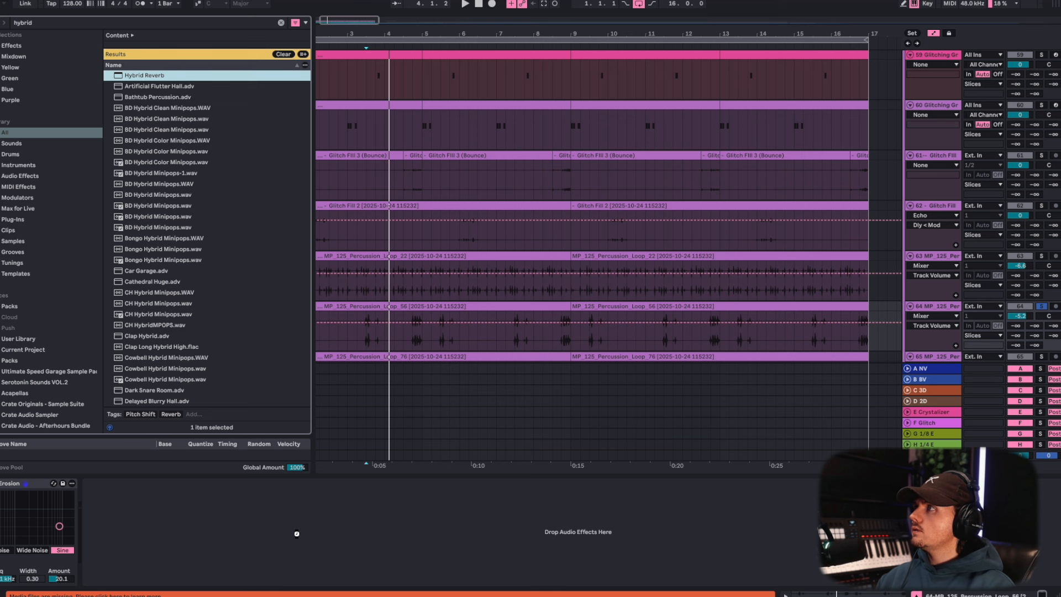
{"action": "left_click_drag", "start_coordinate": [298, 533], "coordinate": [297, 533]}
{"action": "key", "text": "space"}
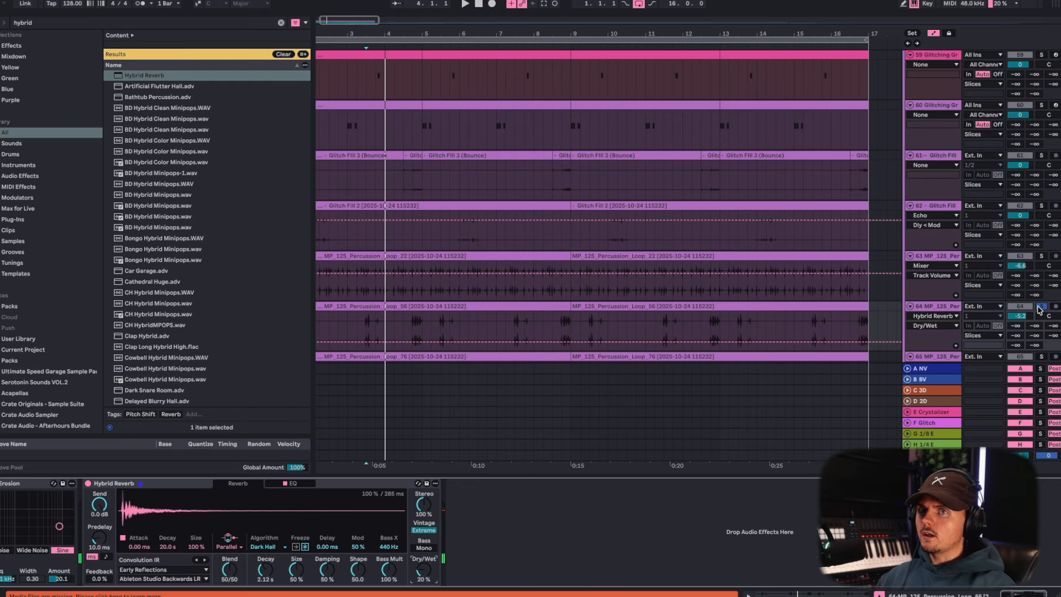
Play the unsoloed Percussion_Loop_56 track with the other slices and set its Hybrid Reverb Dry/Wet to 17%
{"action": "left_click", "coordinate": [367, 332]}
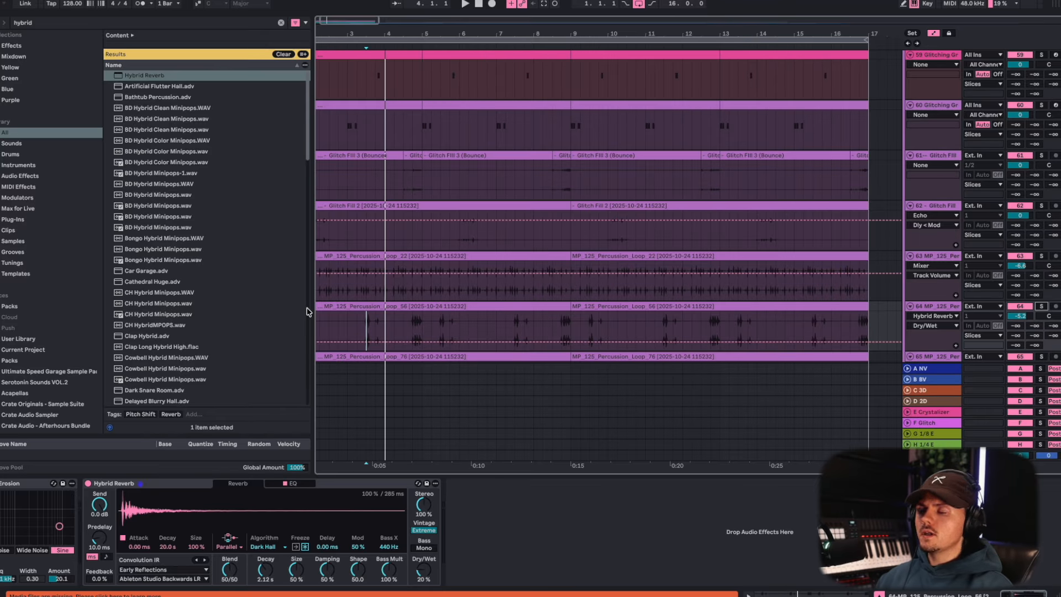
{"action": "left_click", "coordinate": [325, 321]}
{"action": "key", "text": "space"}
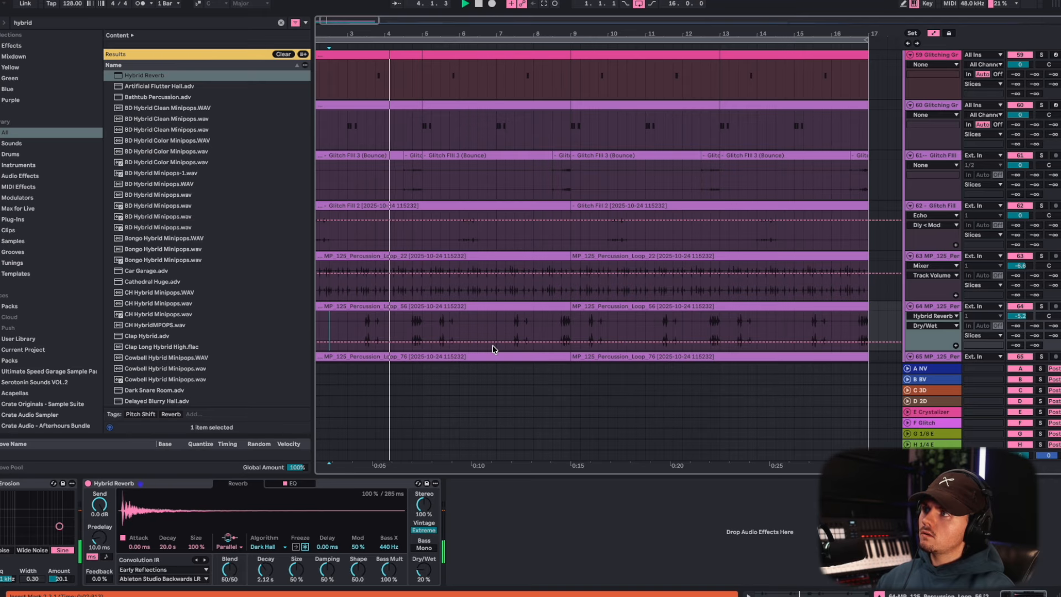
{"action": "scroll", "coordinate": [469, 371], "scroll_direction": "down", "scroll_amount": 2}
{"action": "left_click_drag", "start_coordinate": [424, 570], "coordinate": [423, 575]}
{"action": "scroll", "coordinate": [449, 331], "scroll_direction": "down", "scroll_amount": 5}
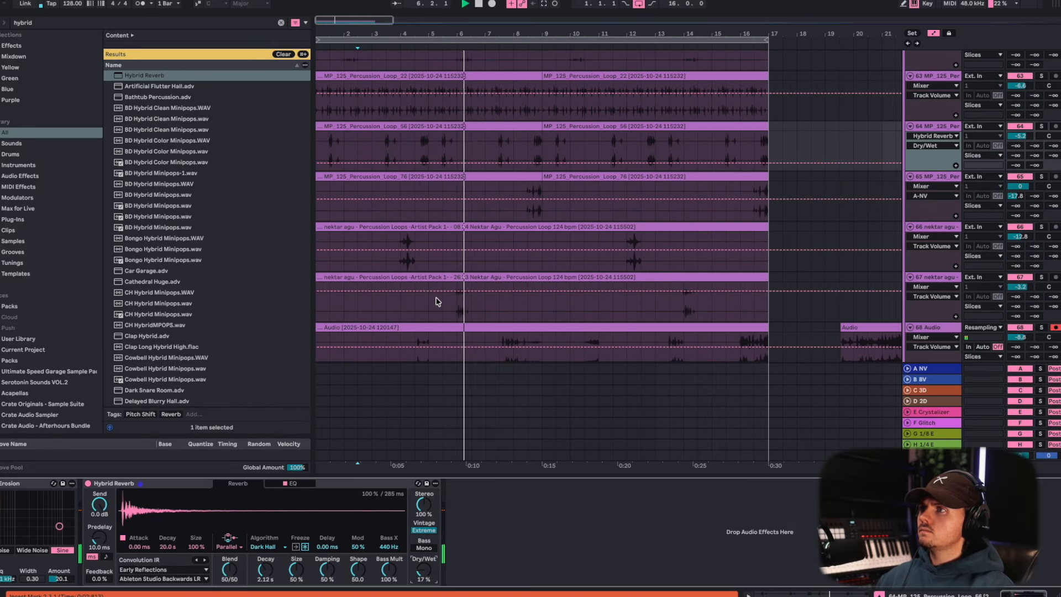
Solo the MP_125_Percussion_Loop_76 track and load the Redux effect on it
{"action": "scroll", "coordinate": [442, 306], "scroll_direction": "down", "scroll_amount": 2}
{"action": "left_click", "coordinate": [973, 153]}
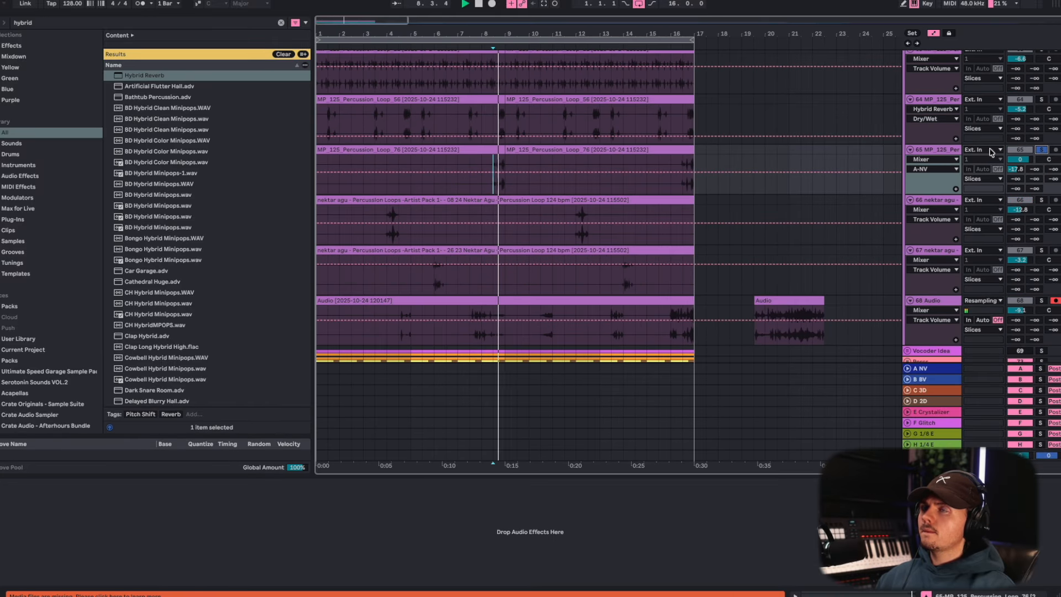
{"action": "key", "text": "space"}
{"action": "double_click", "coordinate": [939, 150]}
{"action": "left_click", "coordinate": [54, 24]}
{"action": "type", "text": "reeux"}
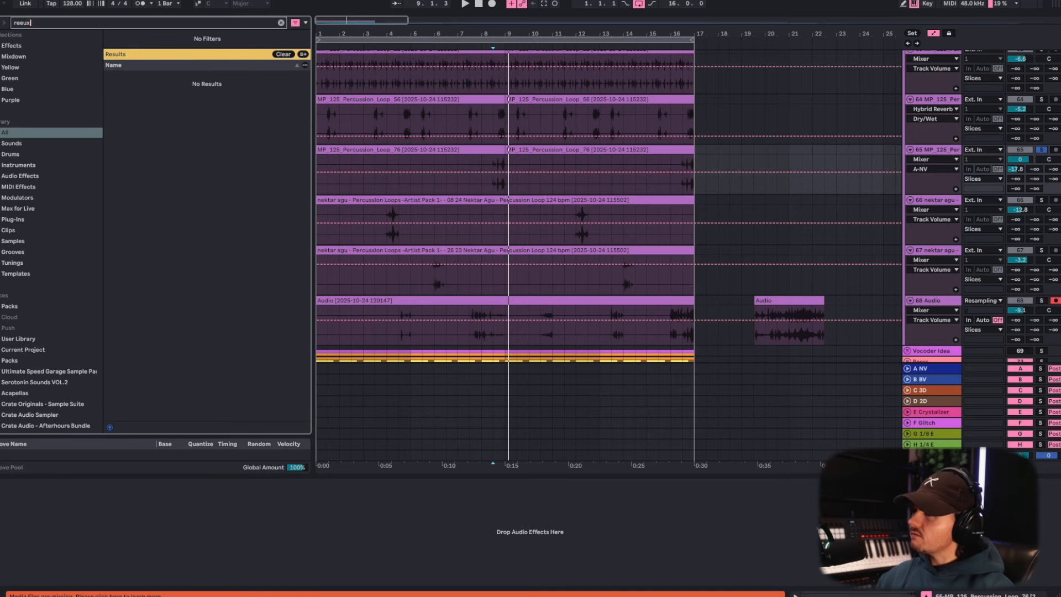
{"action": "key", "text": "BackSpace"}
{"action": "key", "text": "BackSpace"}
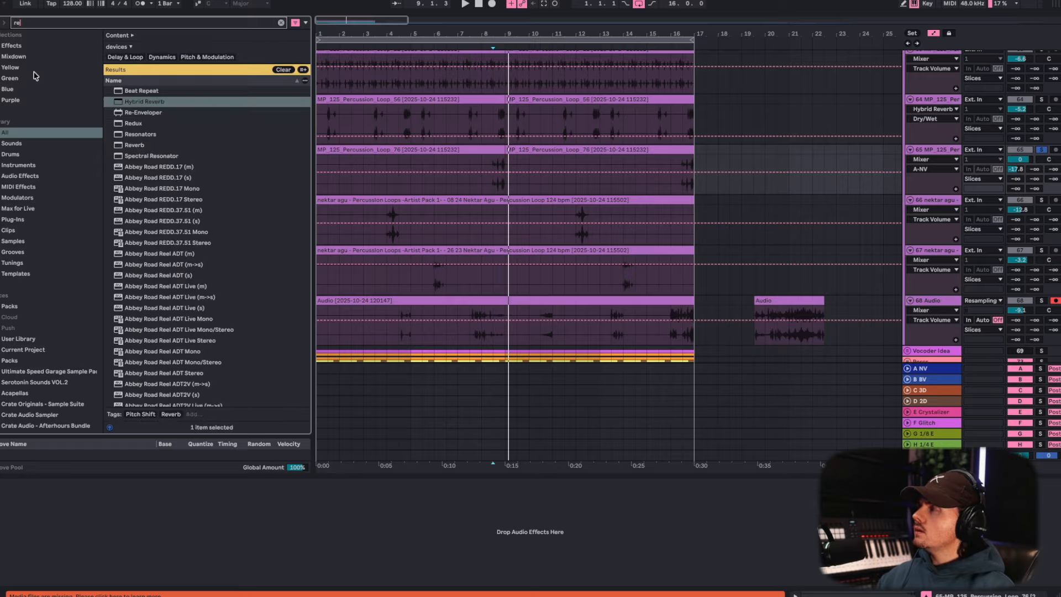
{"action": "type", "text": "dux"}
{"action": "left_click_drag", "start_coordinate": [132, 76], "coordinate": [484, 161]}
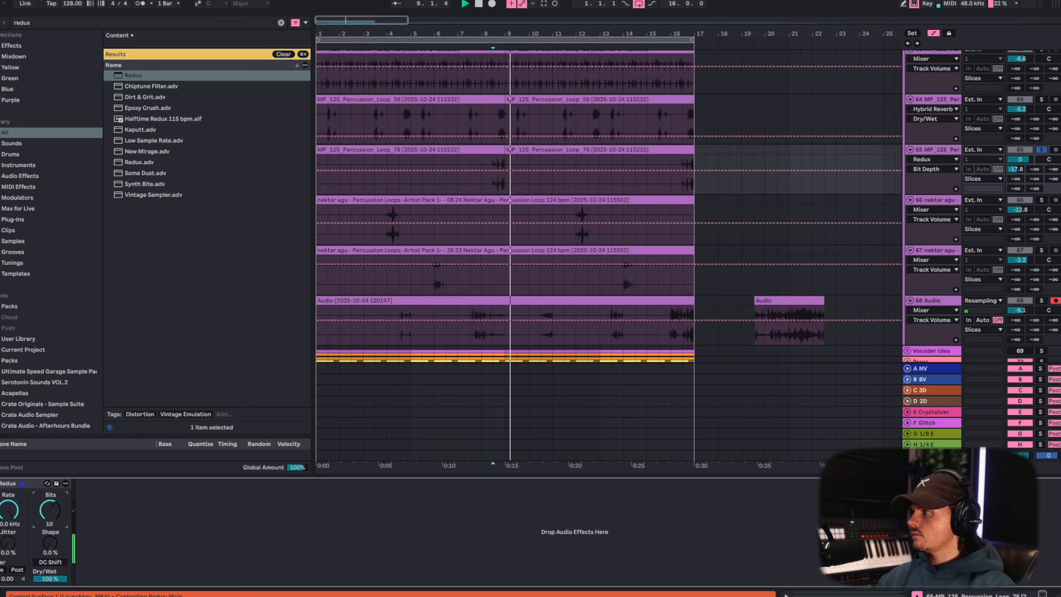
Play the Percussion_Loop_76 track while adjusting Redux's sample rate, and take the track out of solo
{"action": "key", "text": "space"}
{"action": "left_click_drag", "start_coordinate": [4, 512], "coordinate": [5, 531]}
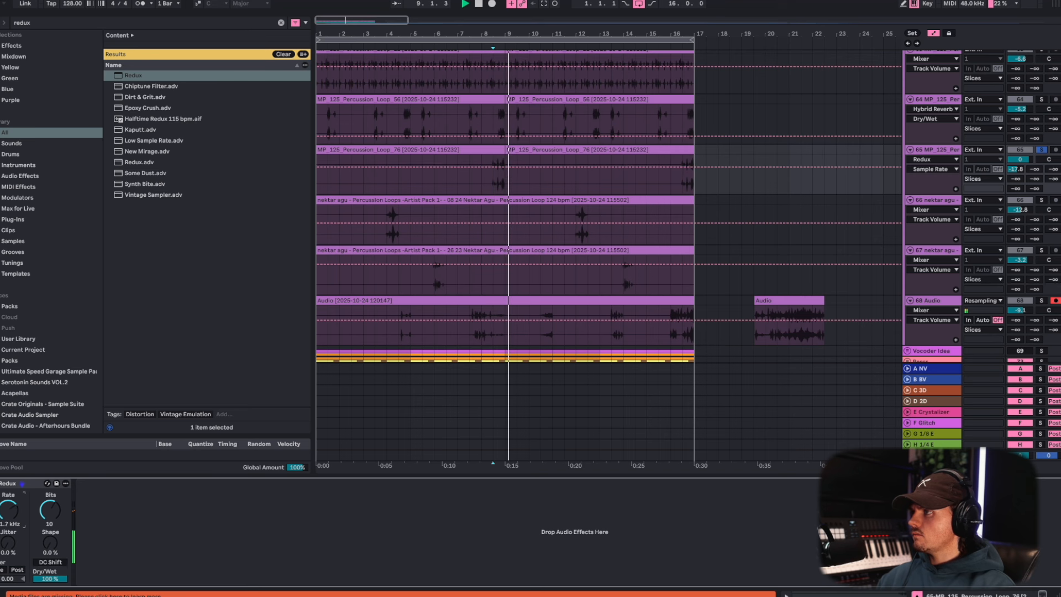
{"action": "left_click", "coordinate": [1041, 149]}
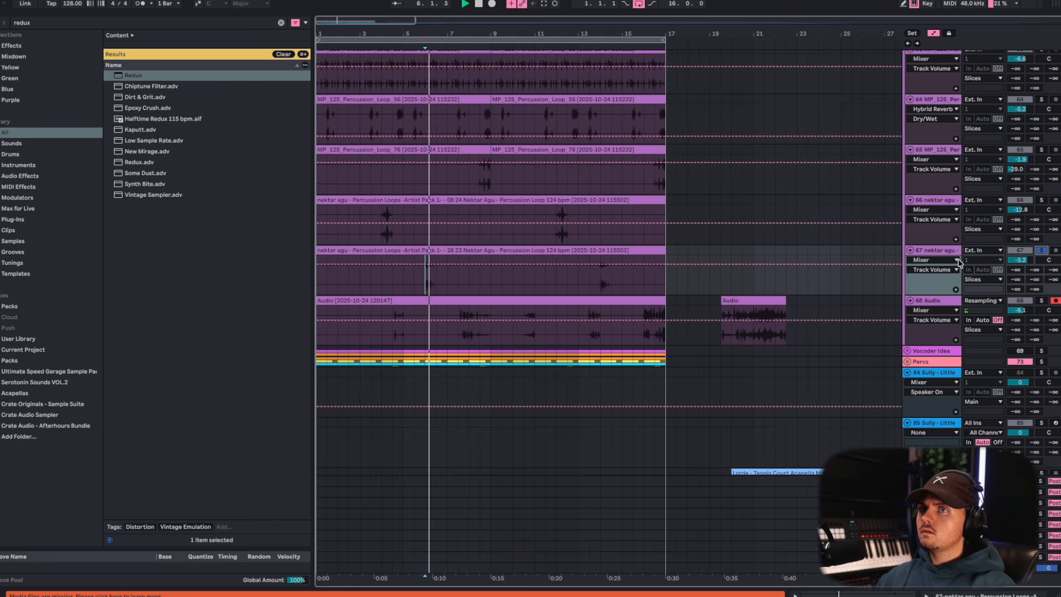
Load the Delay effect on the soloed nektar agu percussion loop on track 67
{"action": "key", "text": "space"}
{"action": "double_click", "coordinate": [937, 252]}
{"action": "key", "text": "ctrl+f"}
{"action": "type", "text": "deklay"}
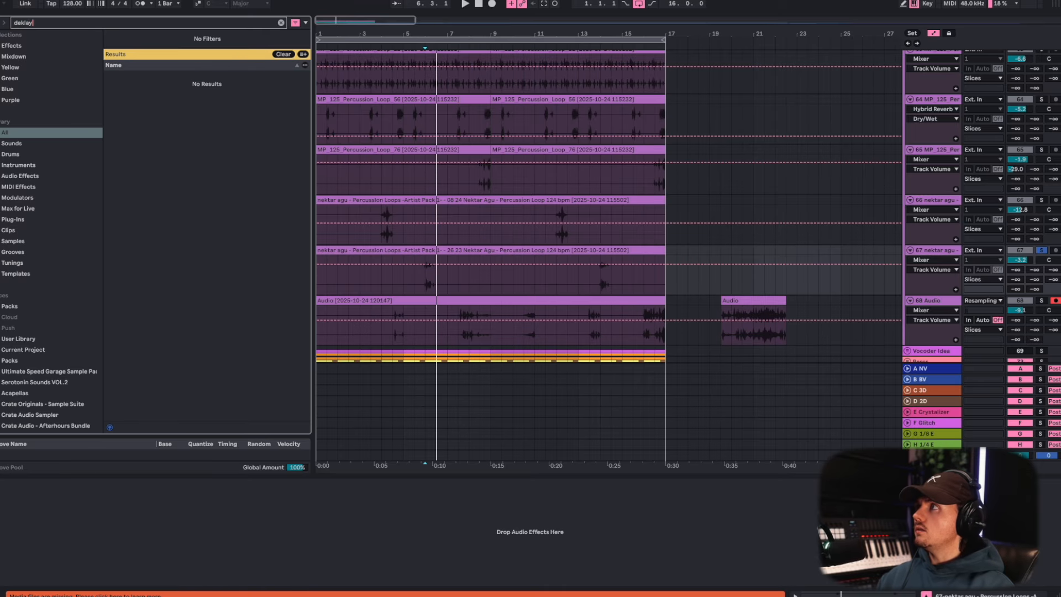
{"action": "key", "text": "BackSpace"}
{"action": "key", "text": "BackSpace"}
{"action": "key", "text": "BackSpace"}
{"action": "type", "text": "lay"}
{"action": "double_click", "coordinate": [132, 101]}
Set the Delay's right channel to Time mode at 27.0 ms and unsolo track 67
{"action": "left_click", "coordinate": [44, 502]}
{"action": "left_click_drag", "start_coordinate": [43, 526], "coordinate": [42, 565]}
{"action": "key", "text": "space"}
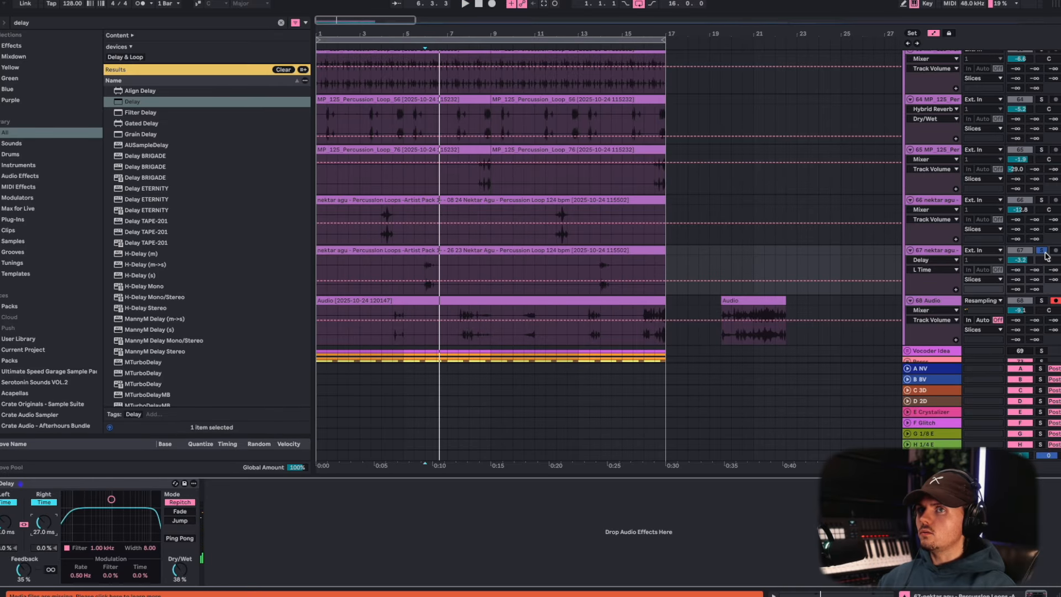
{"action": "left_click", "coordinate": [1041, 250]}
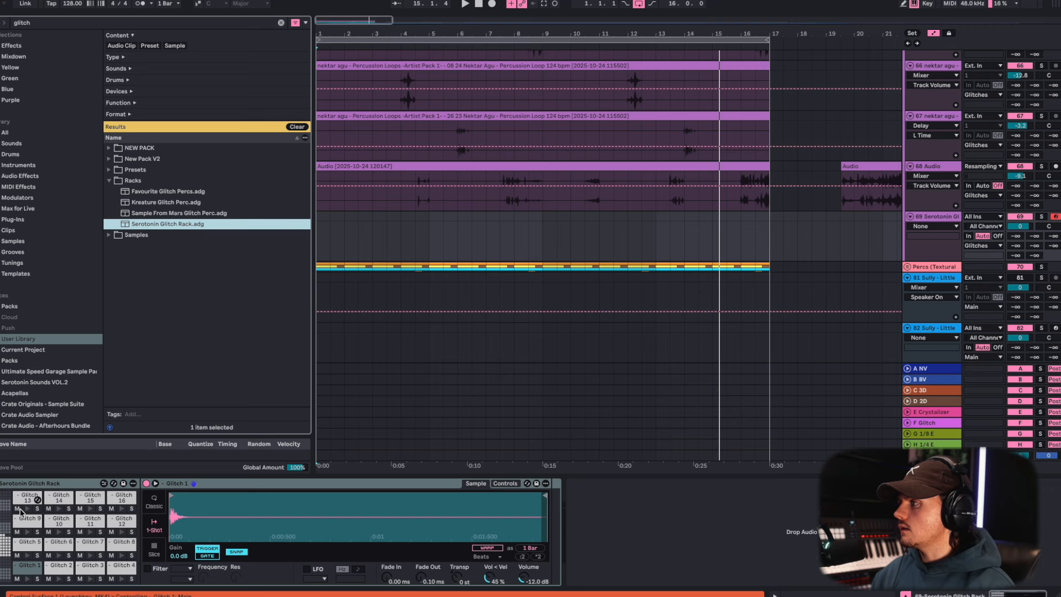
Audition the Glitch 13 pad in the Serotonin Glitch Rack
{"action": "left_click", "coordinate": [25, 509]}
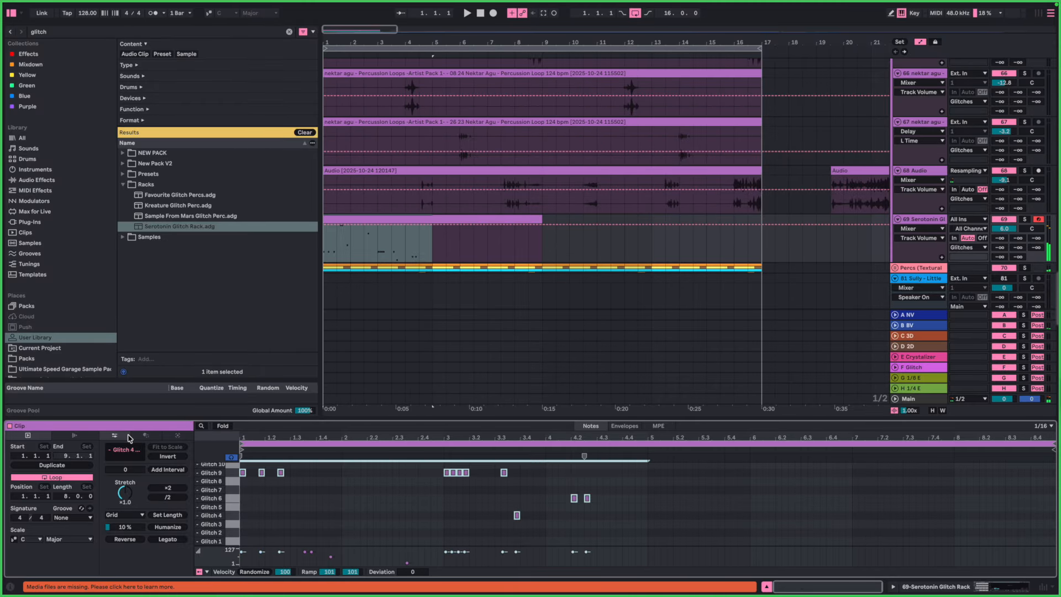
Duplicate the selected four-bar glitch notes into bars 5 to 8 and fill in extra Glitch 9 notes at the start of bar 5
{"action": "key", "text": "super+d"}
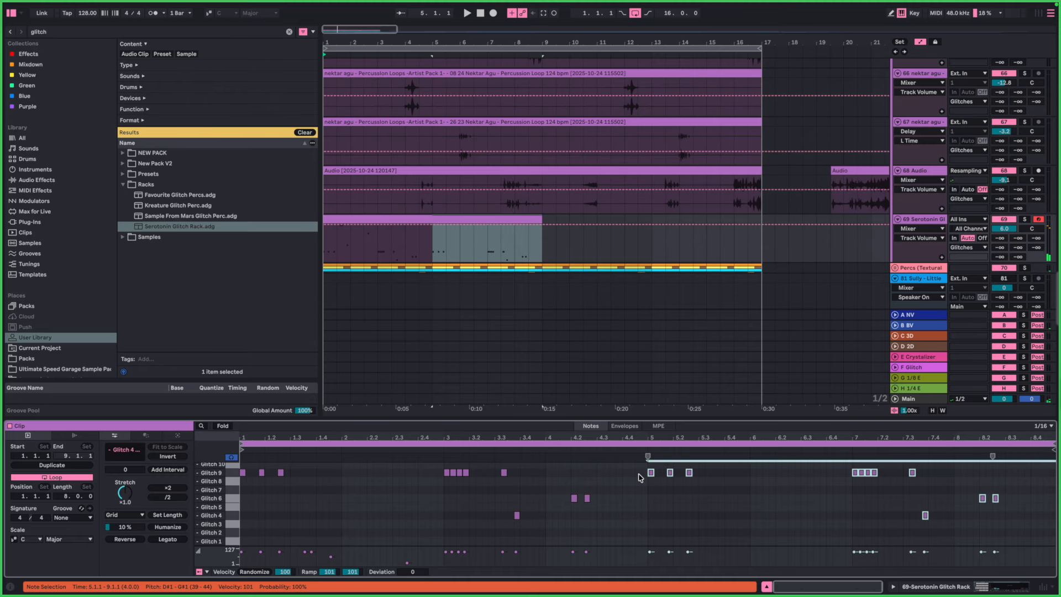
{"action": "scroll", "coordinate": [640, 477], "scroll_direction": "up", "scroll_amount": 2}
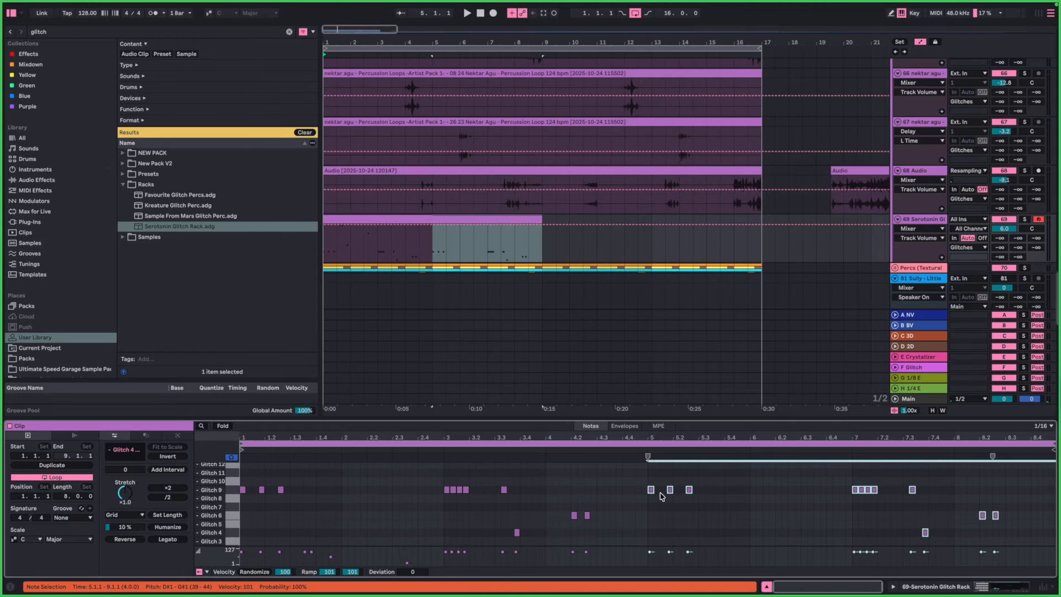
{"action": "left_click", "coordinate": [660, 495]}
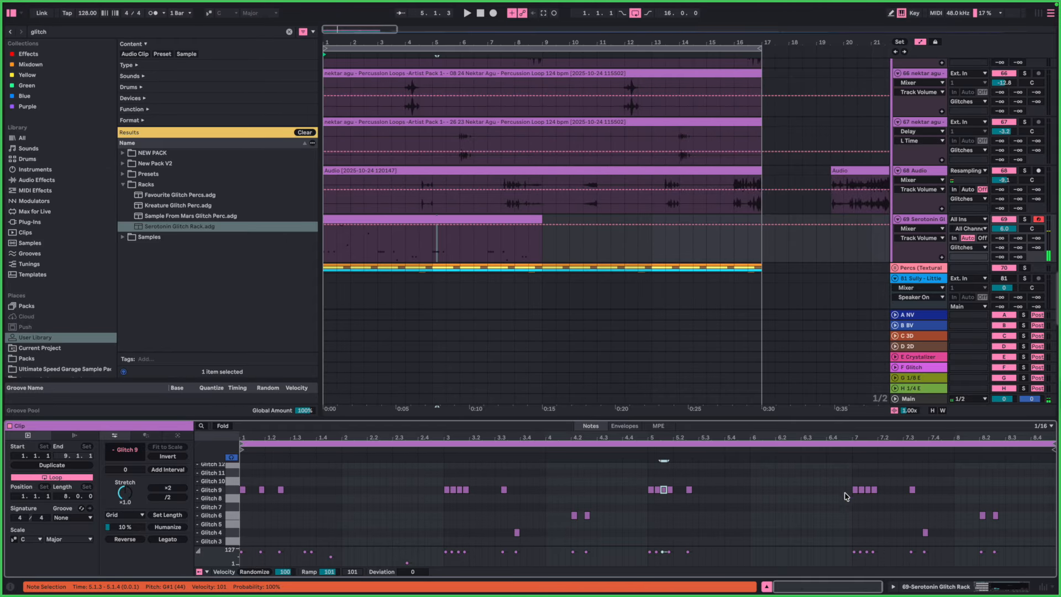
Delete the run of four Glitch 9 notes at the start of bar 7
{"action": "left_click_drag", "start_coordinate": [845, 496], "coordinate": [895, 483]}
{"action": "key", "text": "Delete"}
{"action": "scroll", "coordinate": [729, 497], "scroll_direction": "up", "scroll_amount": 4}
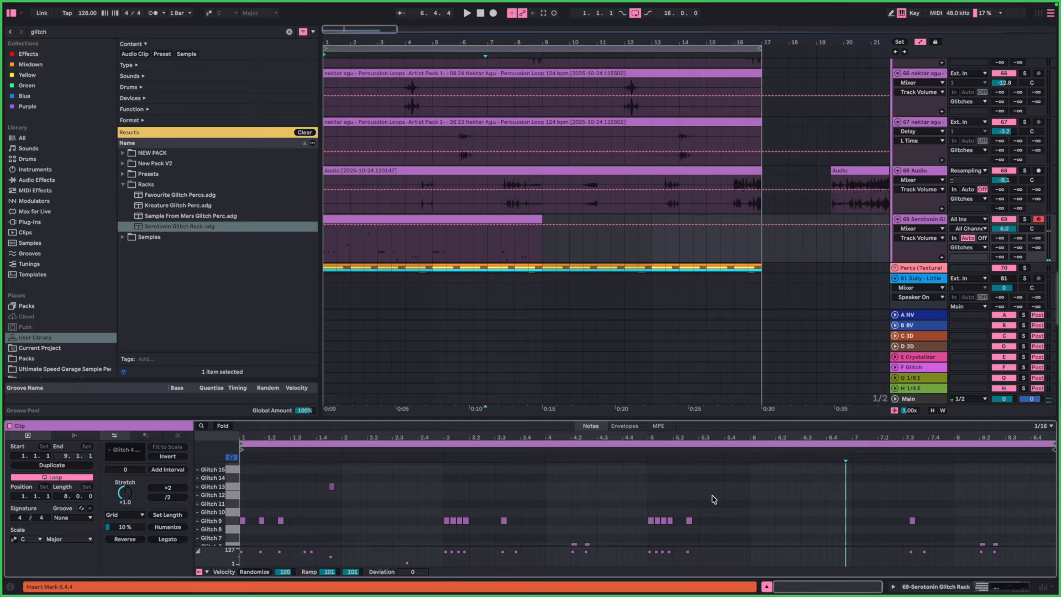
Play the clip in an enlarged note editor and duplicate the Glitch 13, 20 and 25 notes from bars 1–4 into bars 5–8
{"action": "key", "text": "space"}
{"action": "left_click_drag", "start_coordinate": [662, 410], "coordinate": [667, 339]}
{"action": "scroll", "coordinate": [670, 414], "scroll_direction": "up", "scroll_amount": 6}
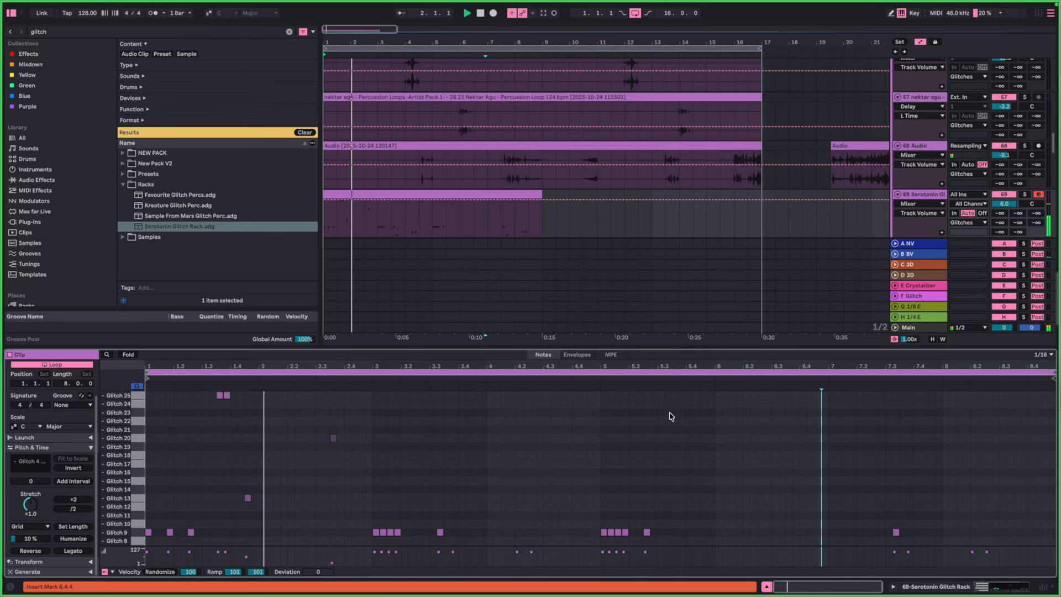
{"action": "scroll", "coordinate": [667, 438], "scroll_direction": "down", "scroll_amount": 3}
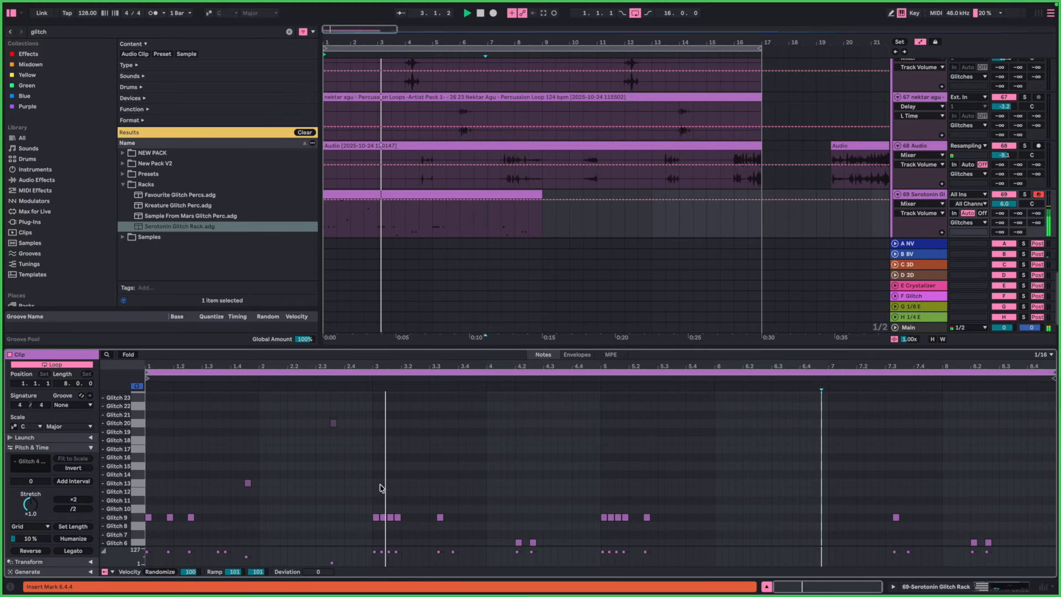
{"action": "left_click_drag", "start_coordinate": [372, 483], "coordinate": [146, 388]}
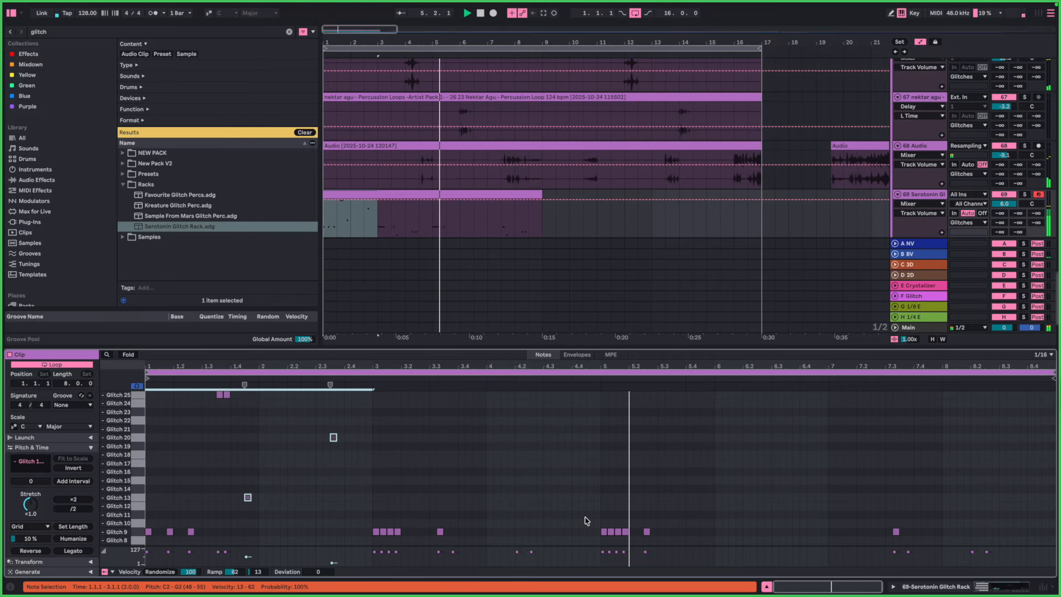
{"action": "left_click_drag", "start_coordinate": [600, 518], "coordinate": [111, 392]}
{"action": "key", "text": "ctrl+d"}
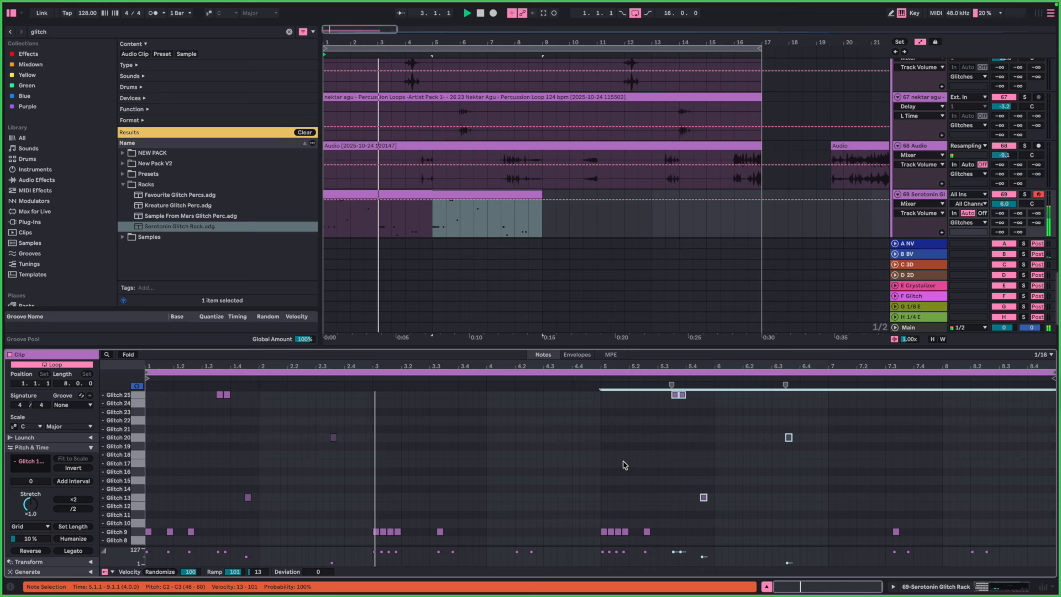
{"action": "scroll", "coordinate": [623, 464], "scroll_direction": "down", "scroll_amount": 1}
{"action": "scroll", "coordinate": [624, 464], "scroll_direction": "down", "scroll_amount": 1}
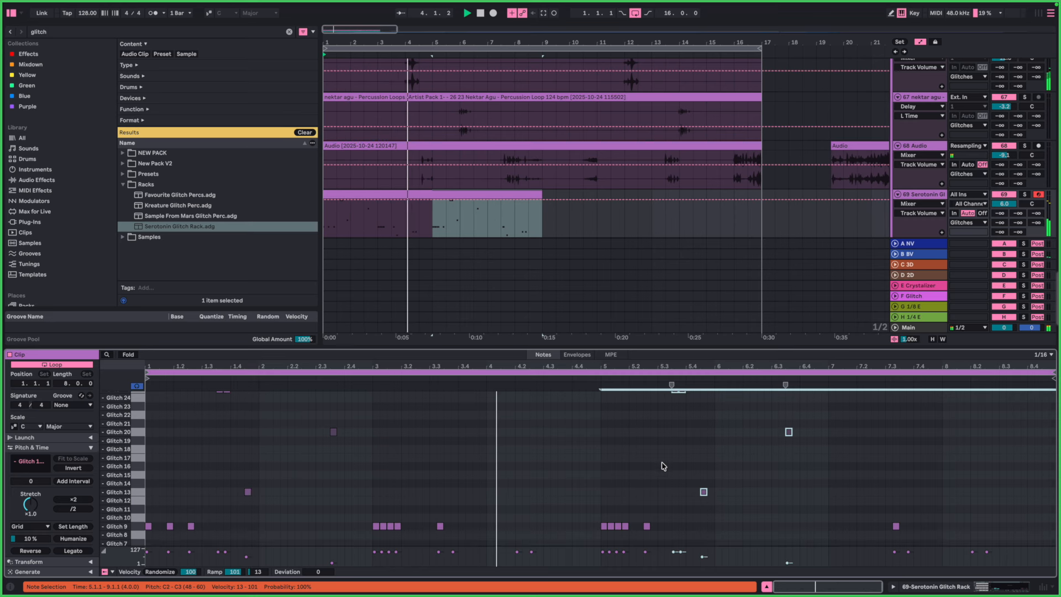
{"action": "scroll", "coordinate": [530, 469], "scroll_direction": "down", "scroll_amount": 3}
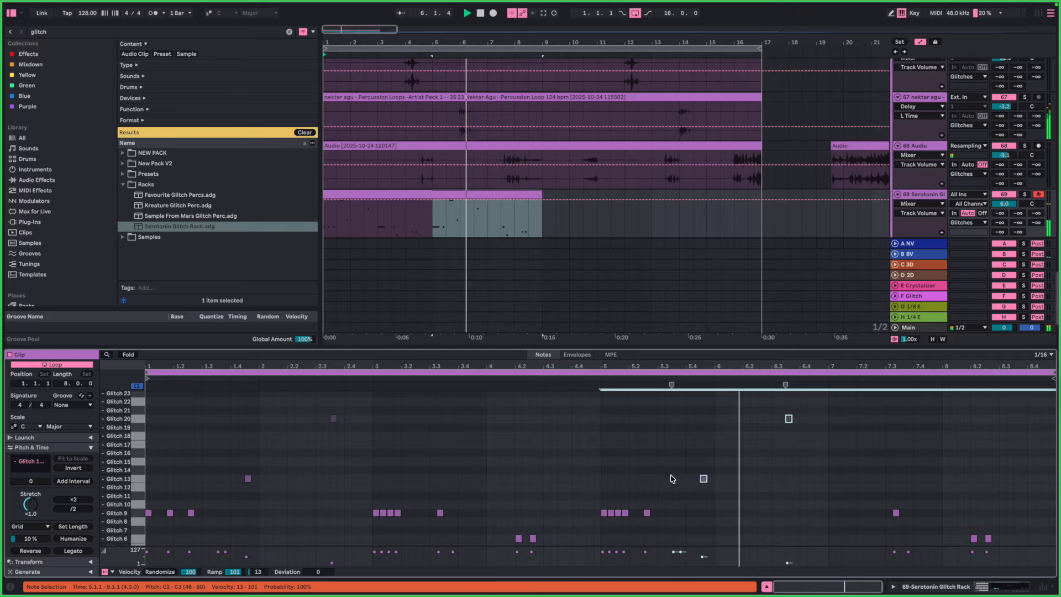
{"action": "scroll", "coordinate": [685, 480], "scroll_direction": "down", "scroll_amount": 5}
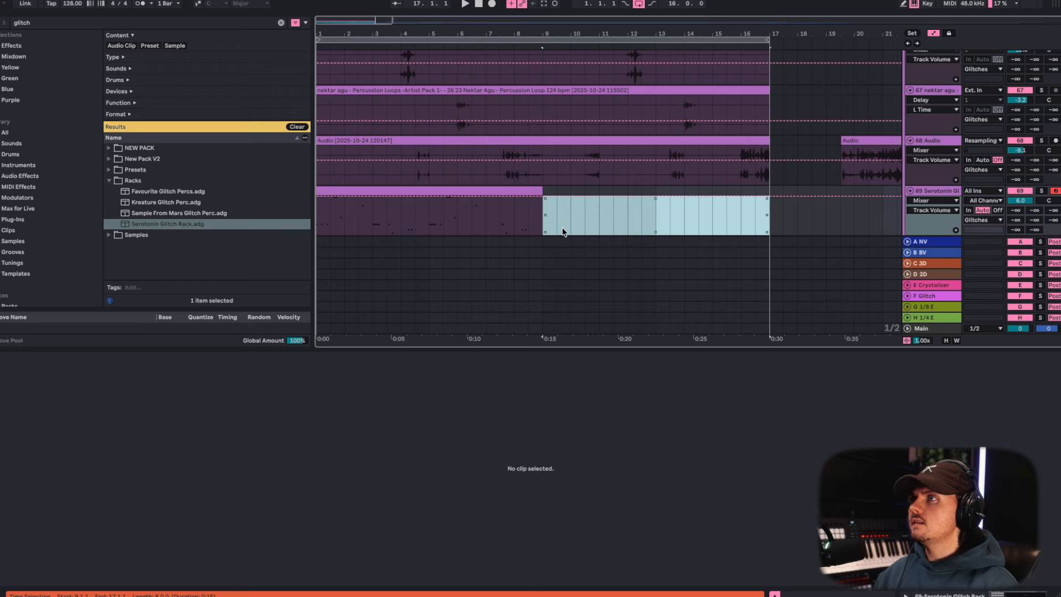
Duplicate the eight-bar Serotonin Glitch Rack clip to fill bars 9 to 16 of the arrangement
{"action": "left_click_drag", "start_coordinate": [560, 232], "coordinate": [306, 187]}
{"action": "left_click", "coordinate": [317, 189]}
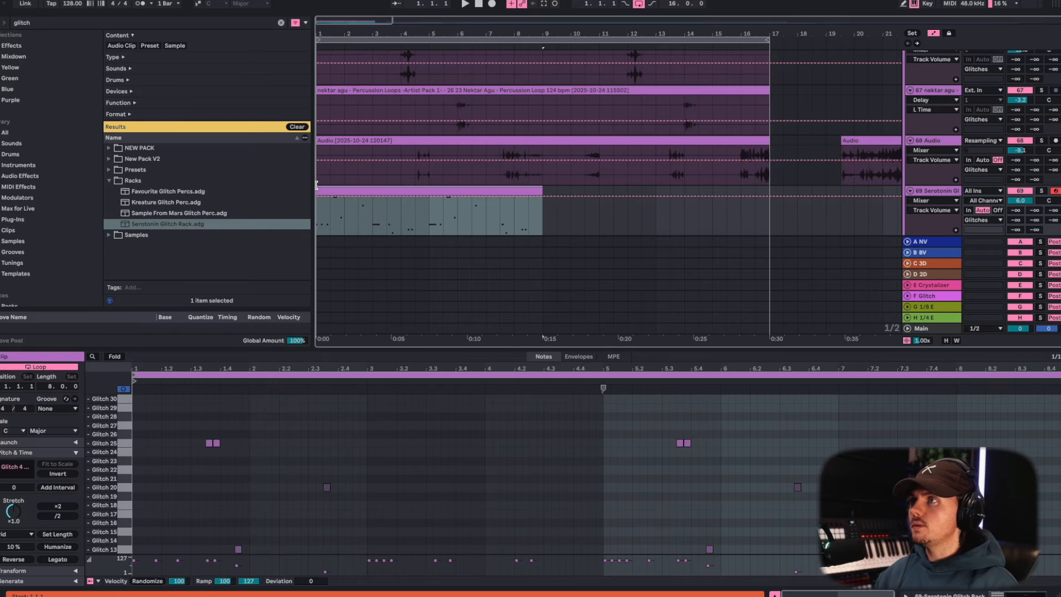
{"action": "key", "text": "ctrl+d"}
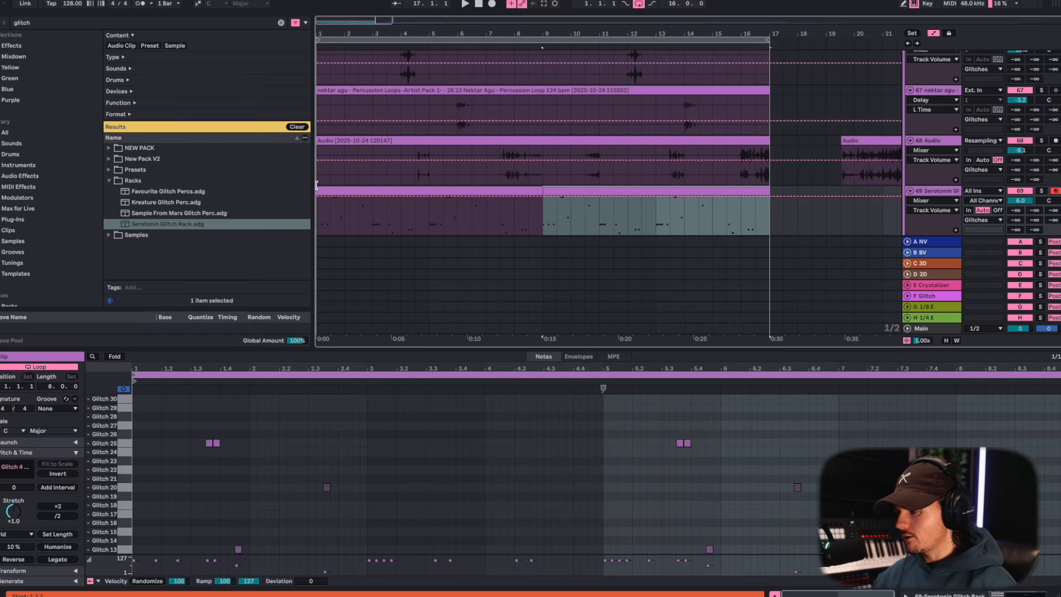